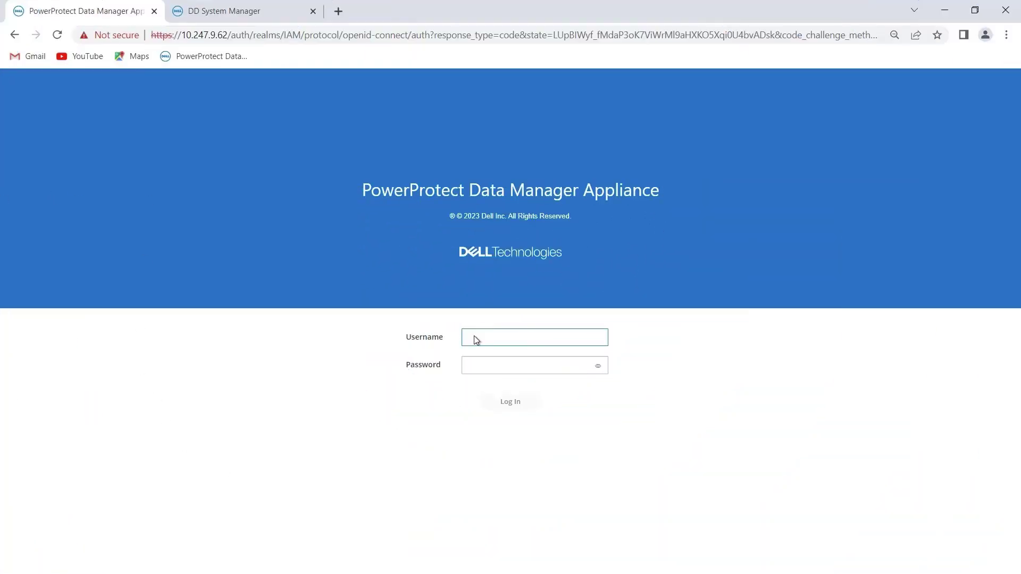
# - Sign in with the administrator account and open the Infrastructure > Storage summary page
pyautogui.click(474, 339)
pyautogui.write('admin')
pyautogui.press('Tab')
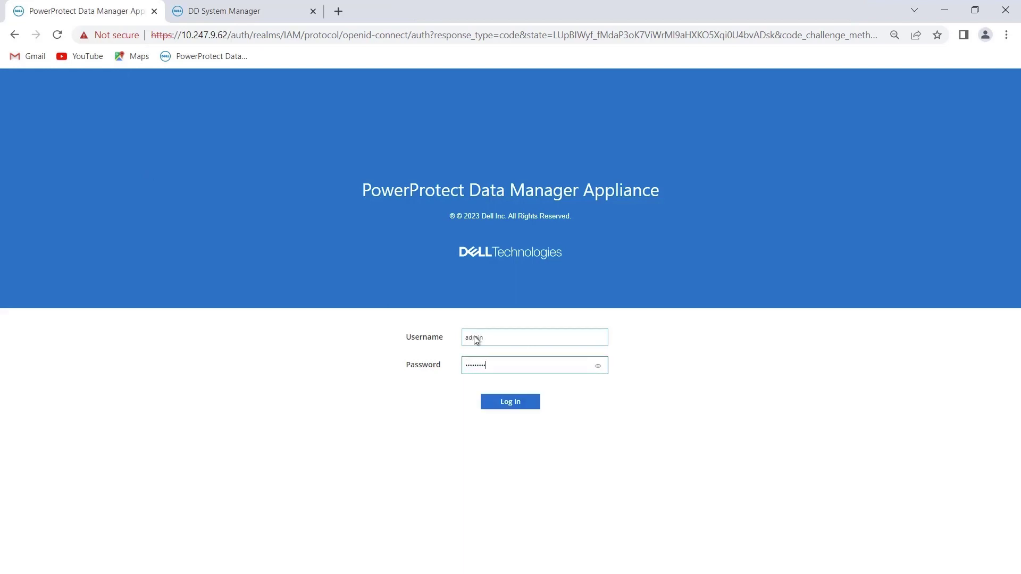
pyautogui.press('Return')
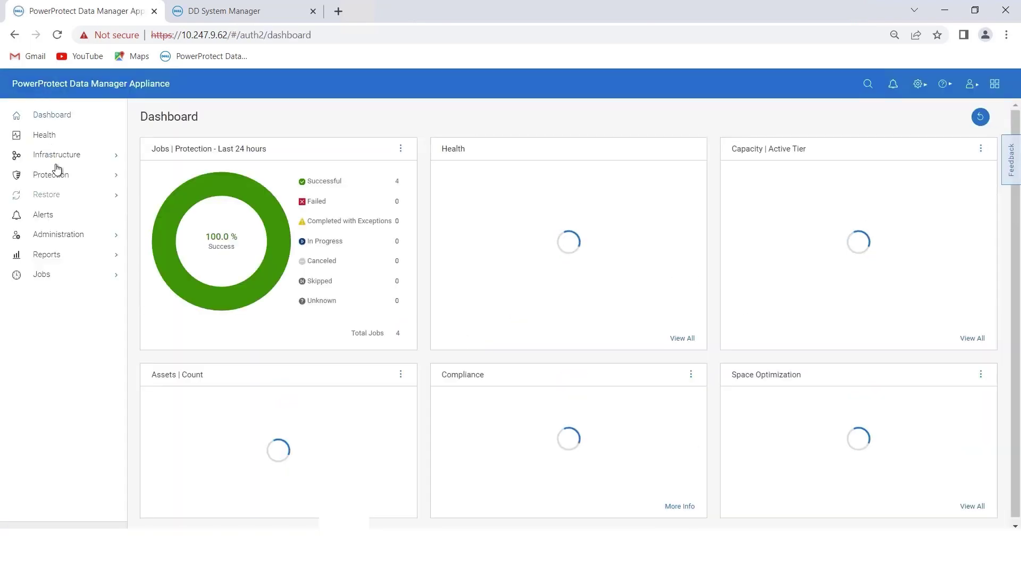
pyautogui.click(58, 157)
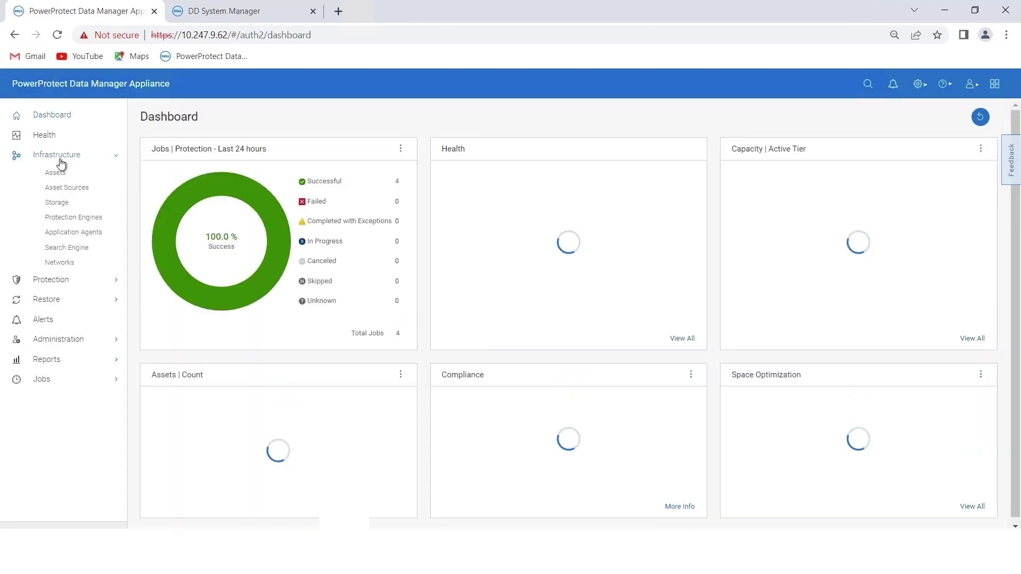
pyautogui.click(56, 205)
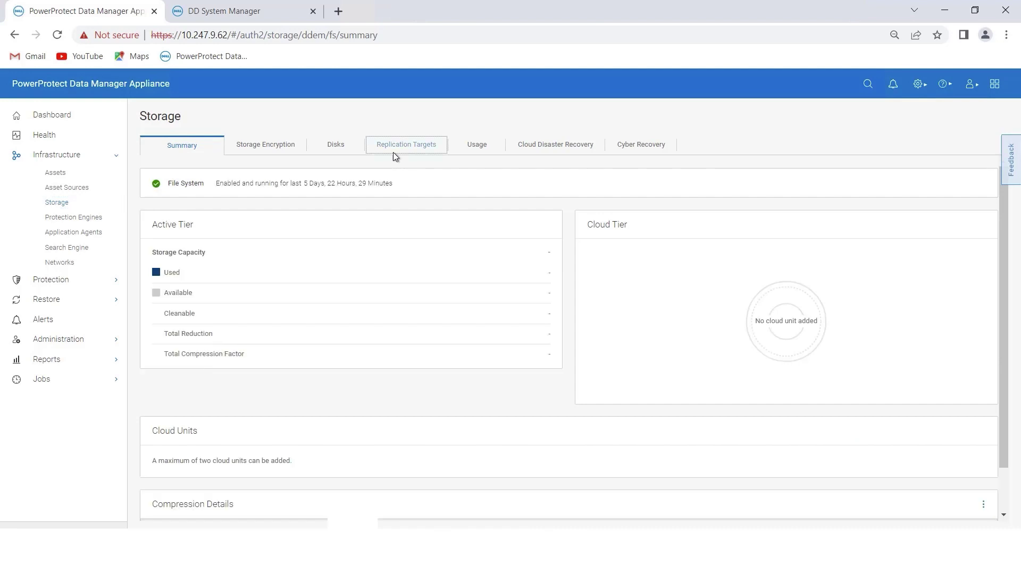
# - Show the empty Replication Targets list, opening and cancelling the Add target form
pyautogui.click(393, 153)
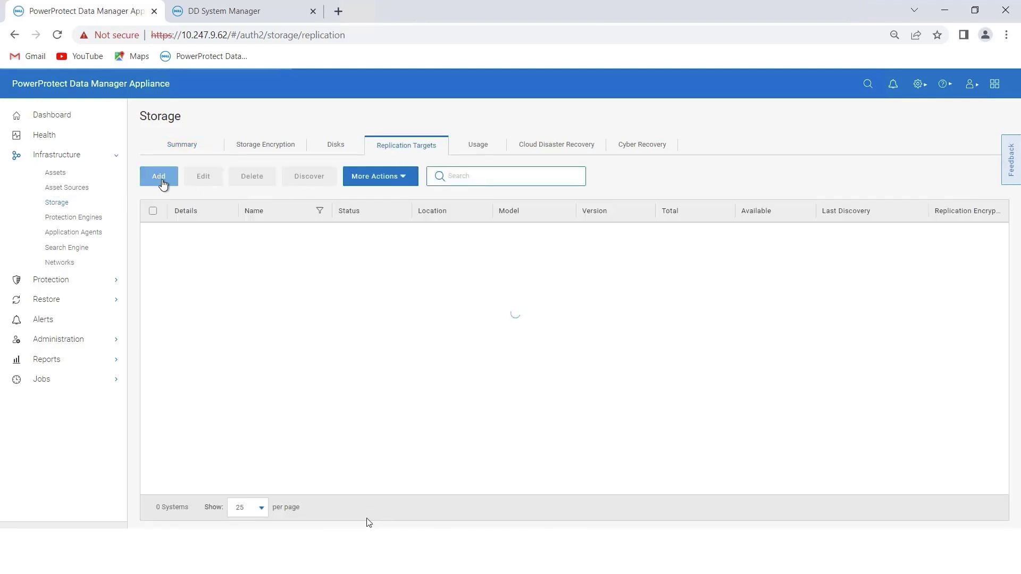
pyautogui.click(159, 177)
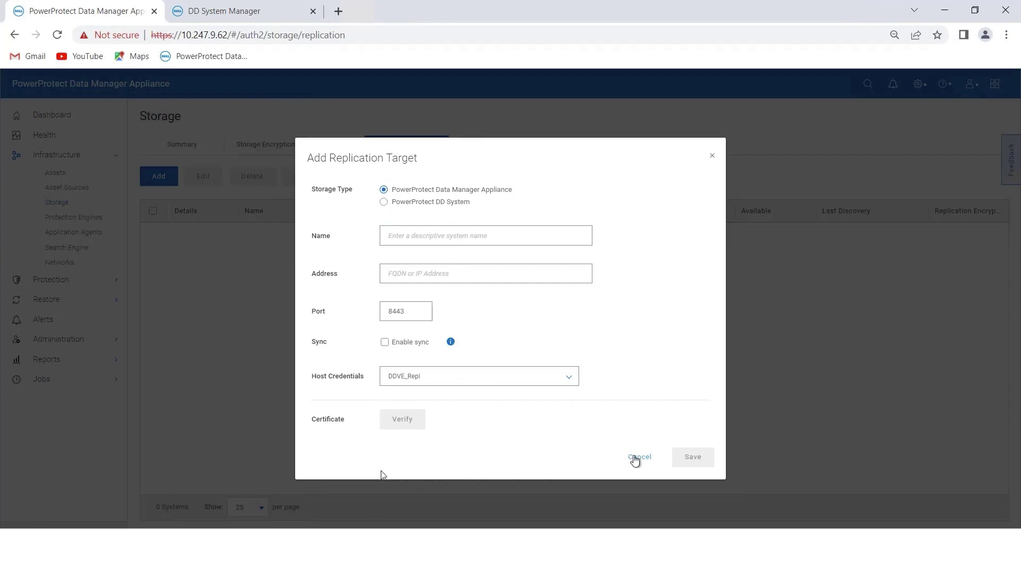
pyautogui.click(622, 459)
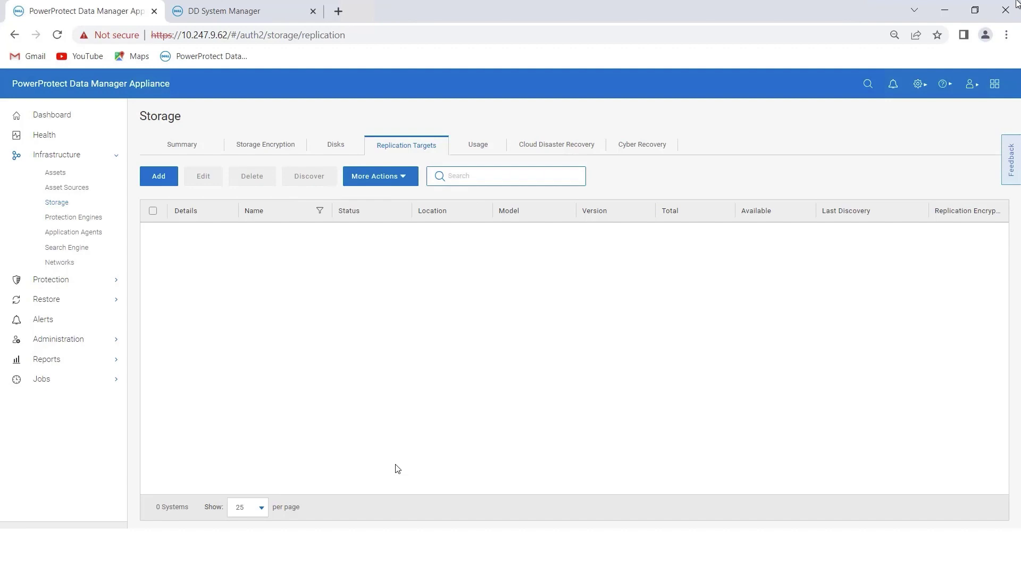
# - Review replication encryption in the Security settings and close them without changes
pyautogui.click(918, 84)
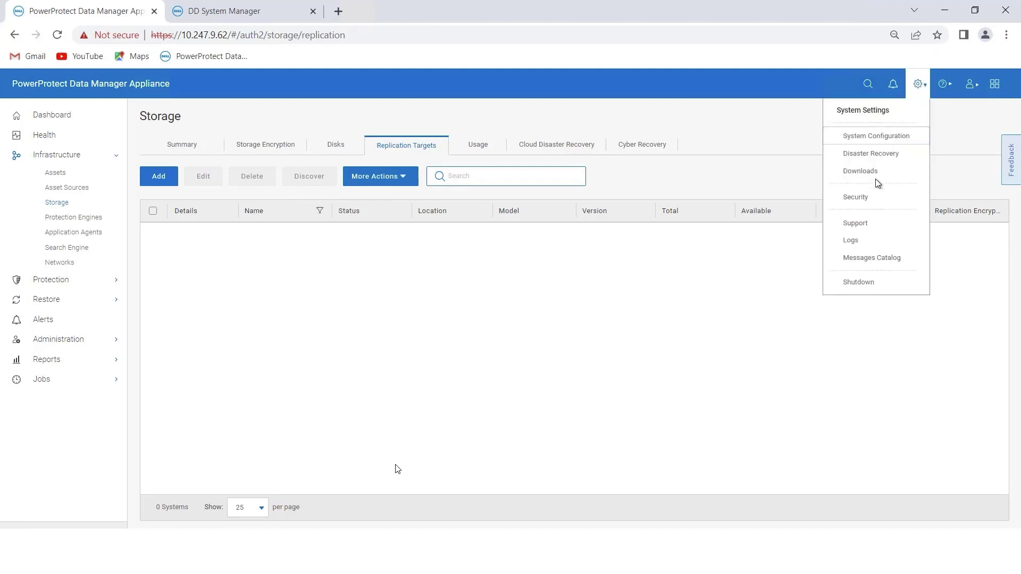
pyautogui.click(855, 197)
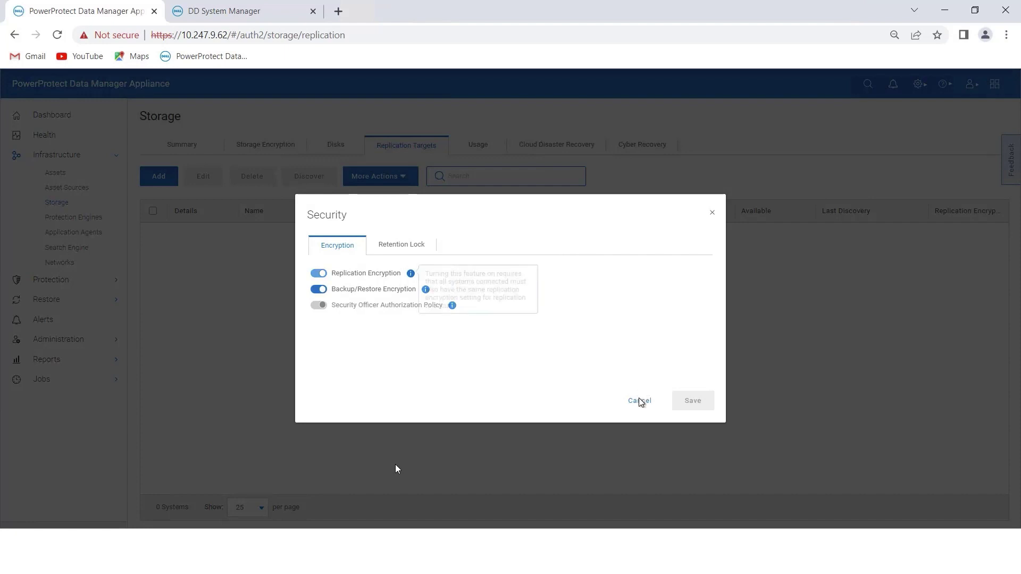
pyautogui.click(612, 405)
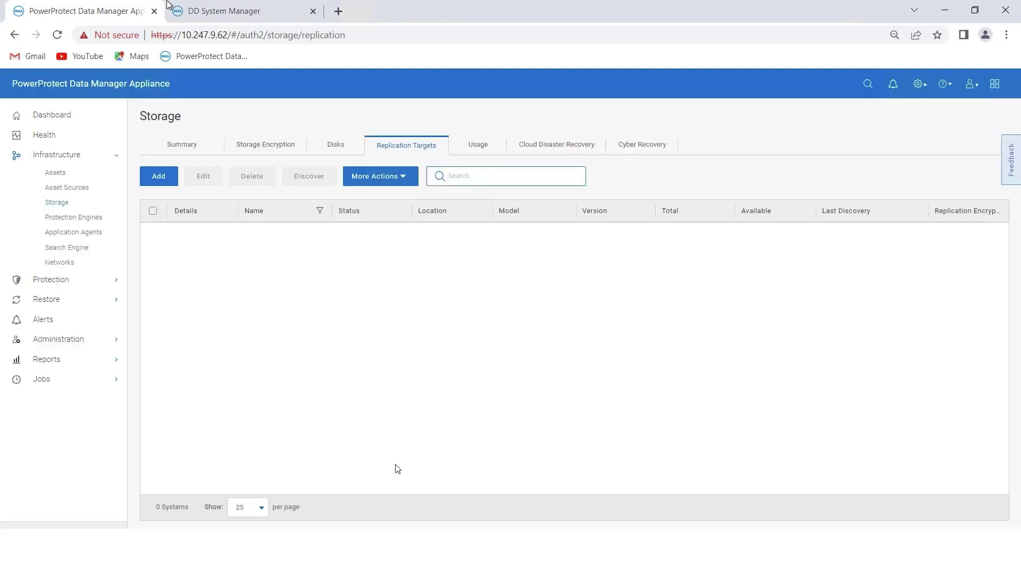
# - Sign in to DD System Manager with the sysadmin credentials and dismiss the What's New notes
pyautogui.click(233, 11)
pyautogui.press('Tab')
pyautogui.write('••')
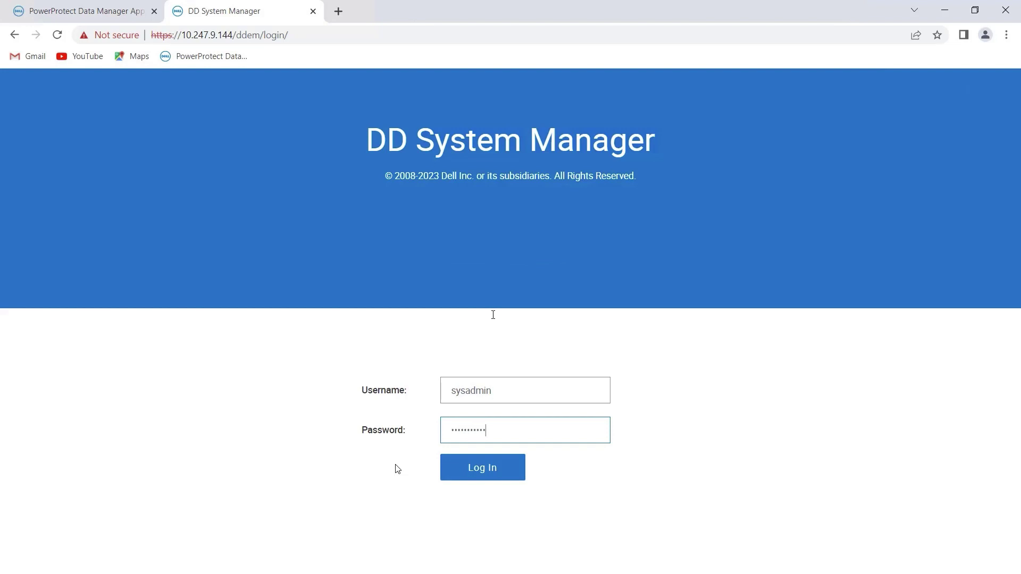
pyautogui.press('Return')
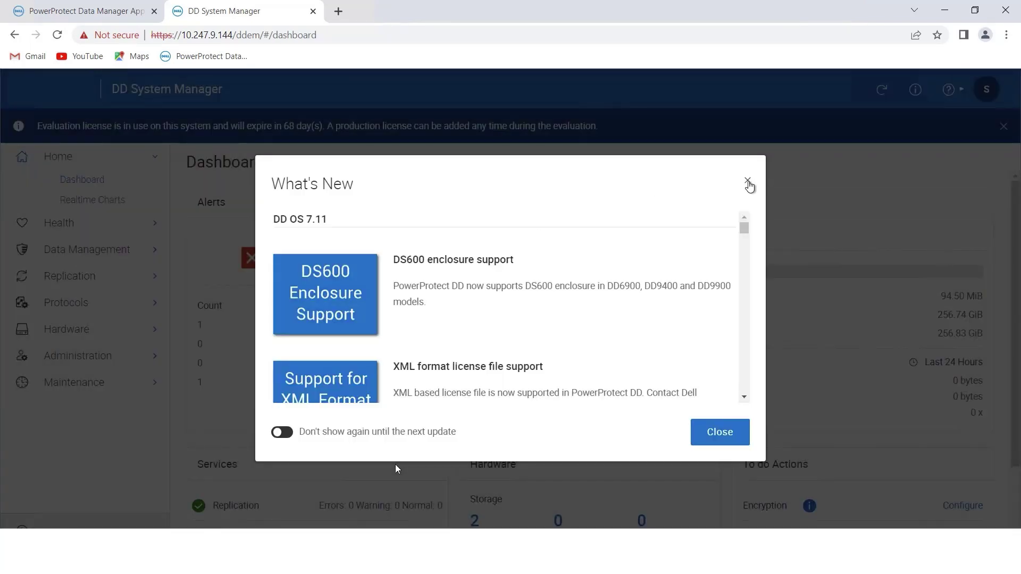
pyautogui.click(748, 184)
pyautogui.click(90, 308)
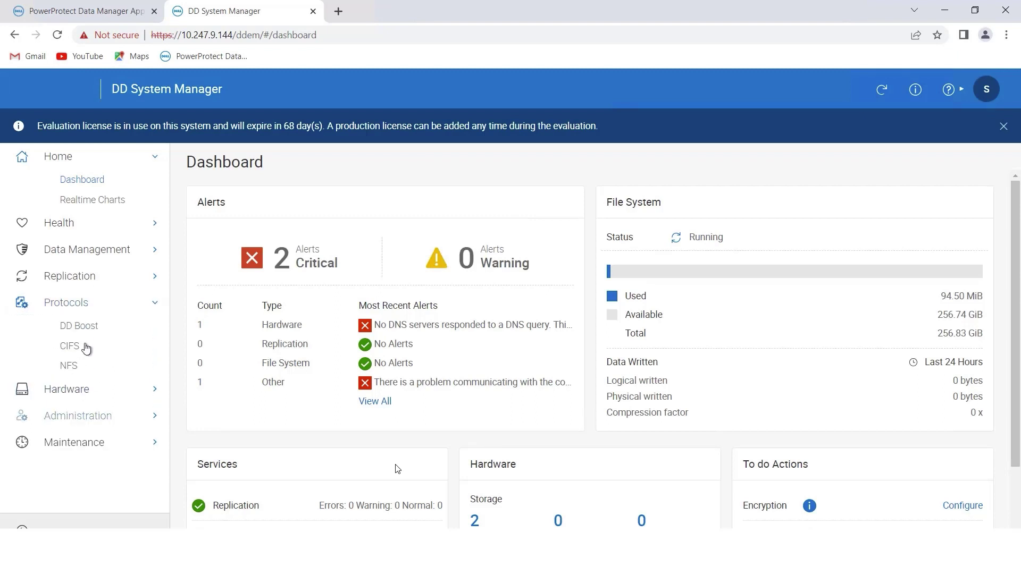
# - Enable DD Boost and check that File Replication DD Encryption is Disabled under Advanced Options
pyautogui.click(98, 326)
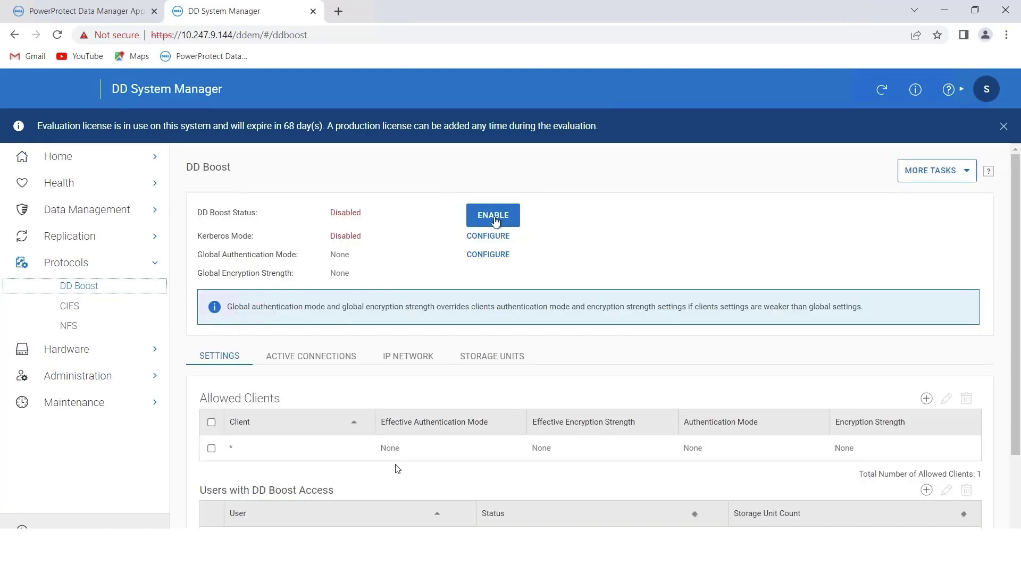
pyautogui.click(494, 220)
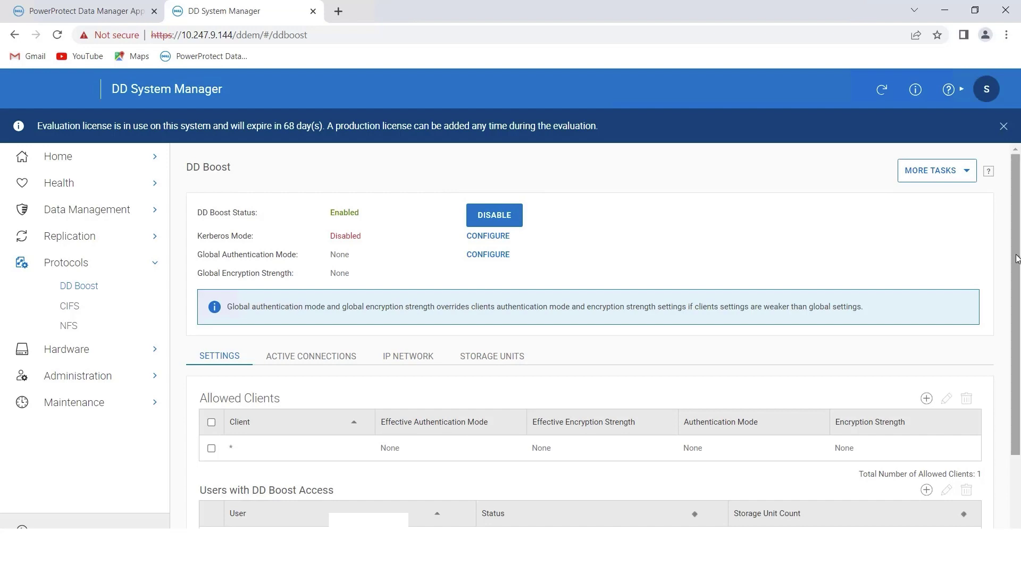
pyautogui.scroll(-2, 1016, 259)
pyautogui.click(215, 494)
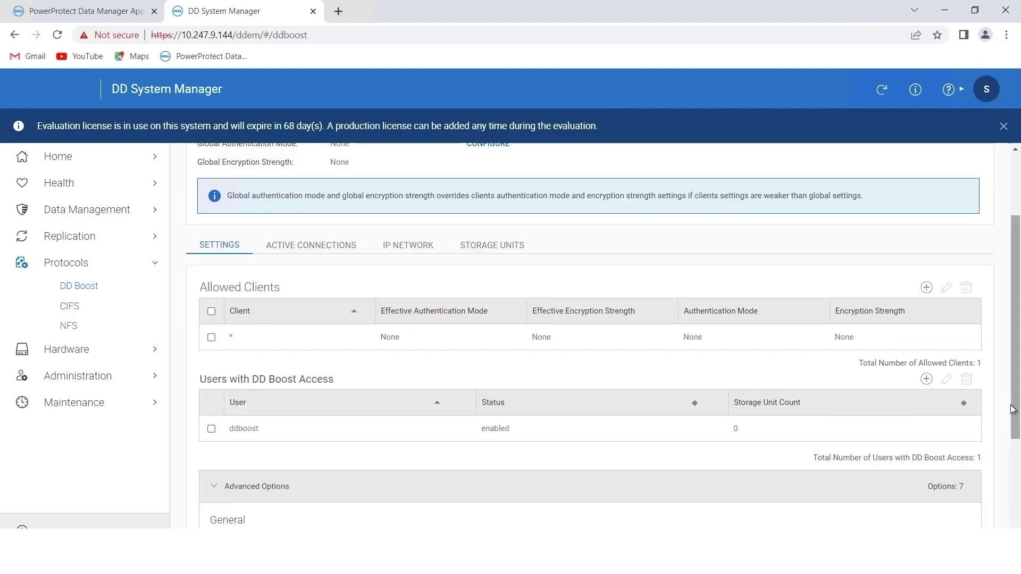
pyautogui.scroll(-3, 1016, 445)
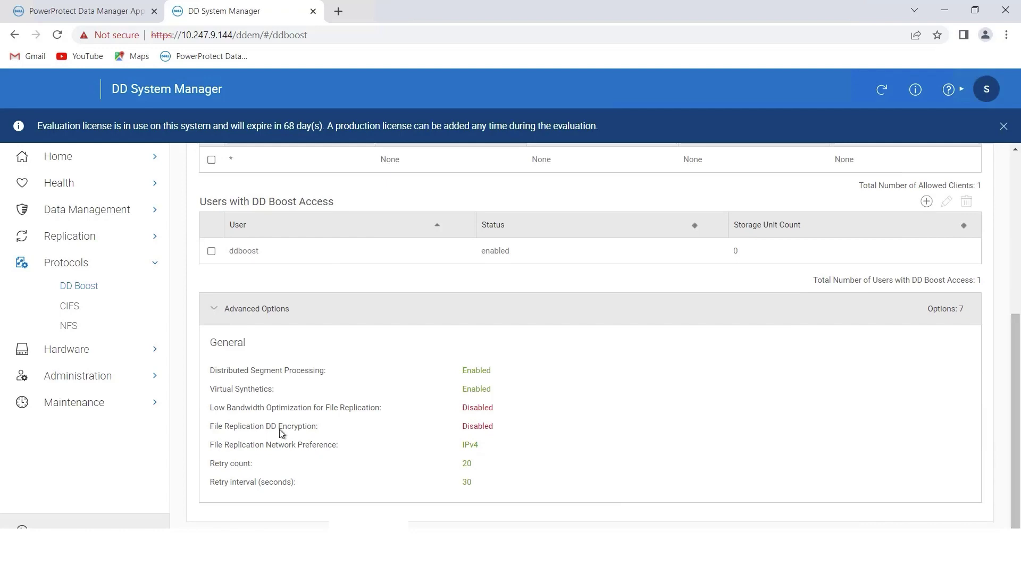
pyautogui.moveTo(211, 428); pyautogui.dragTo(506, 425)
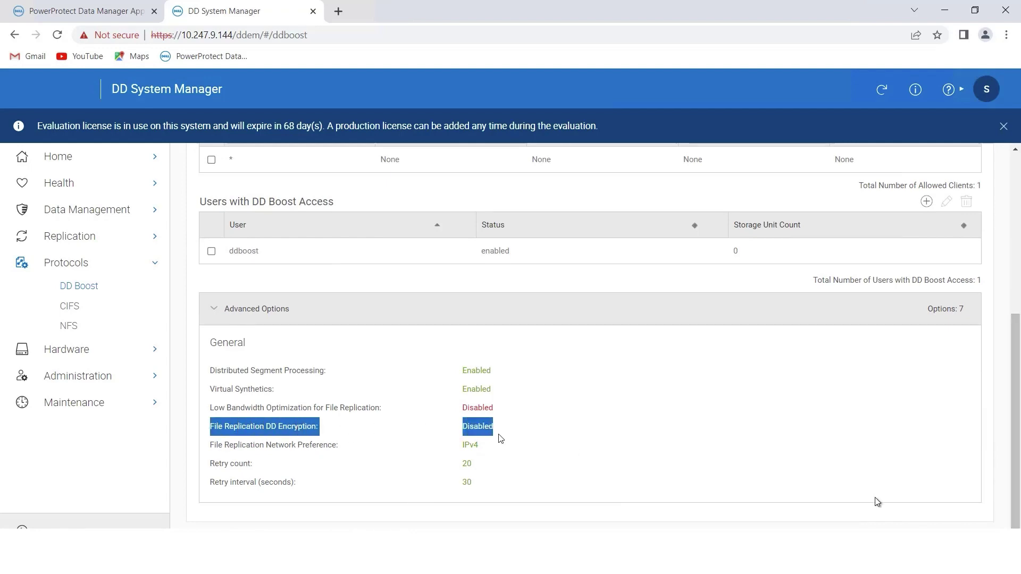
pyautogui.scroll(5, 516, 447)
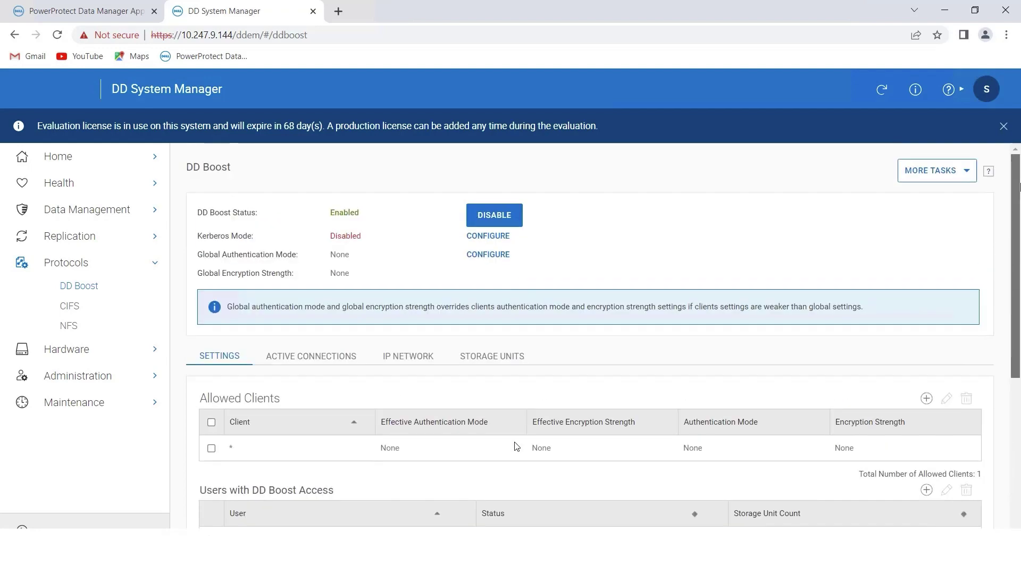
# - Edit the DD Boost options to enable File Replication DD Encryption and confirm it in Advanced Options
pyautogui.click(955, 171)
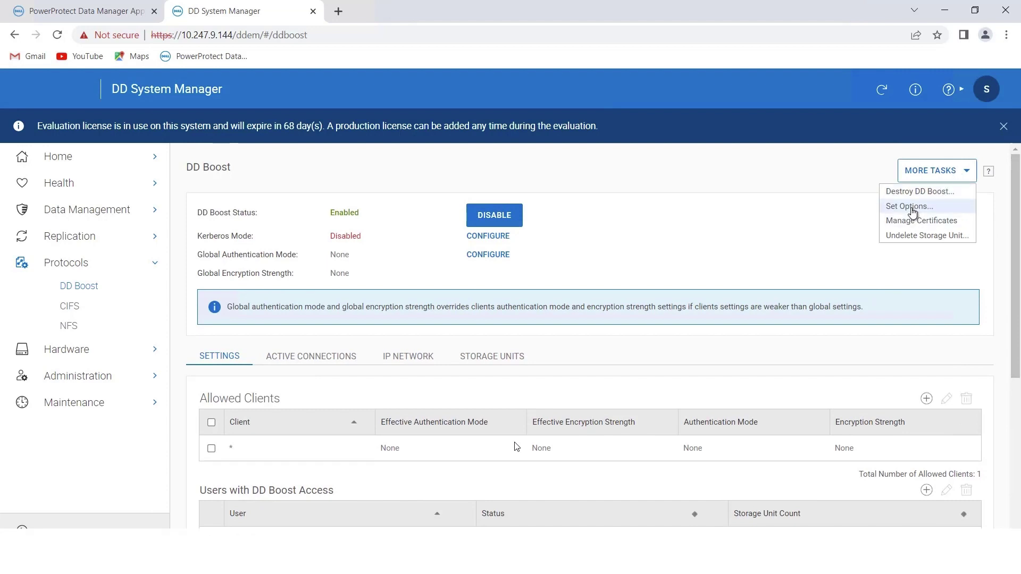
pyautogui.click(910, 207)
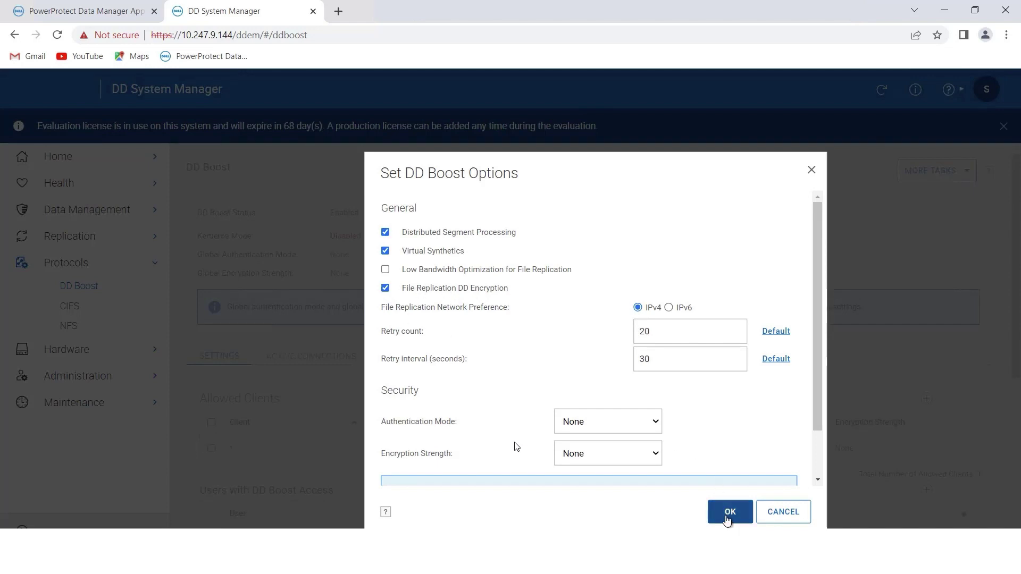
pyautogui.click(726, 516)
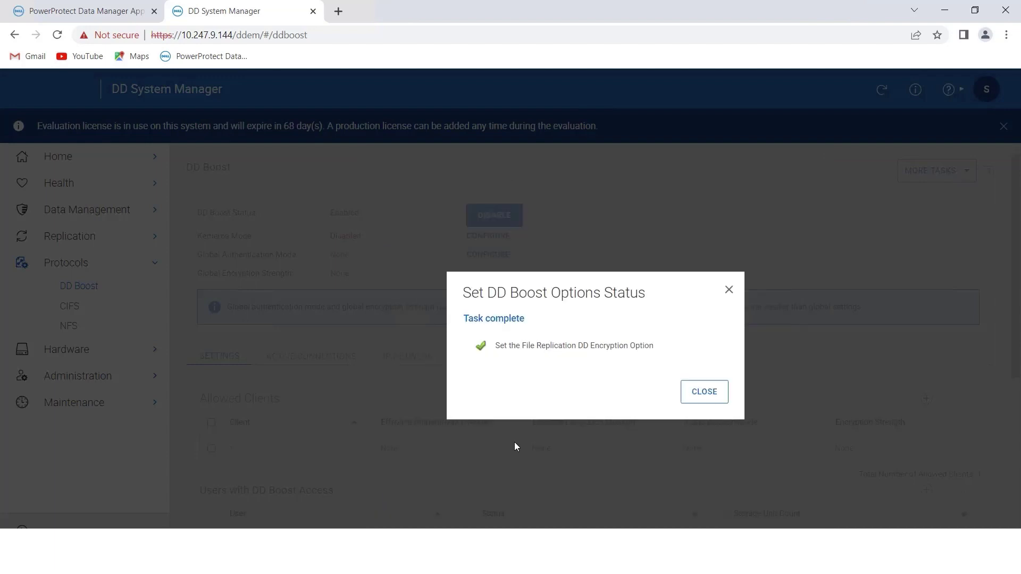
pyautogui.click(705, 393)
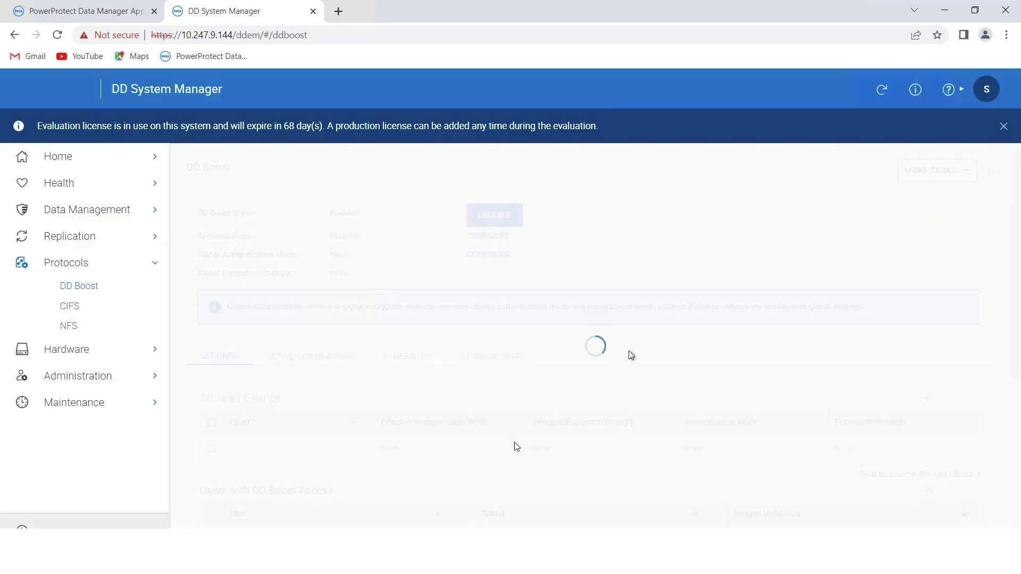
pyautogui.scroll(-5, 515, 447)
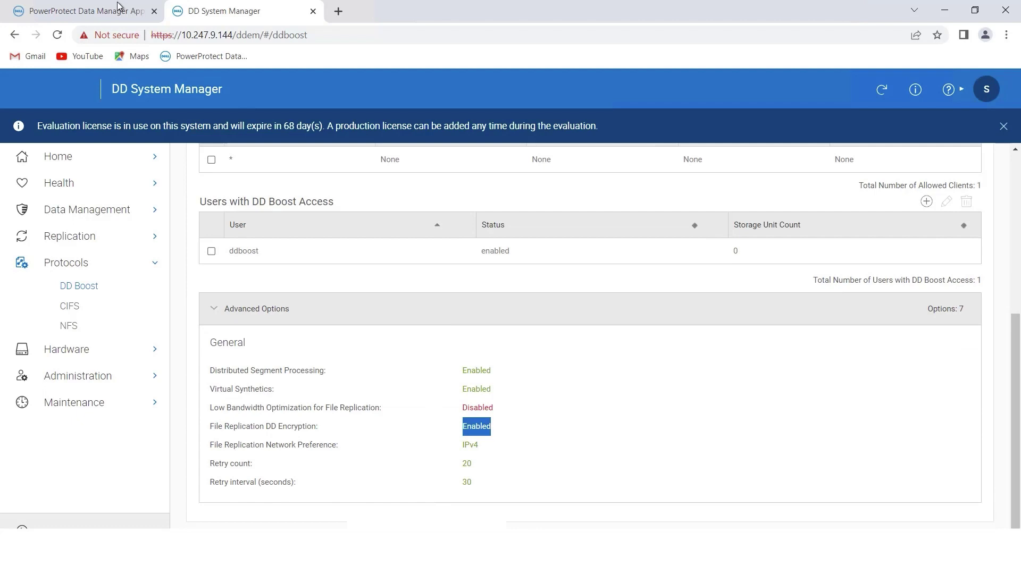
# - Back in PowerProtect Data Manager, review the Security settings and close them unchanged
pyautogui.click(54, 6)
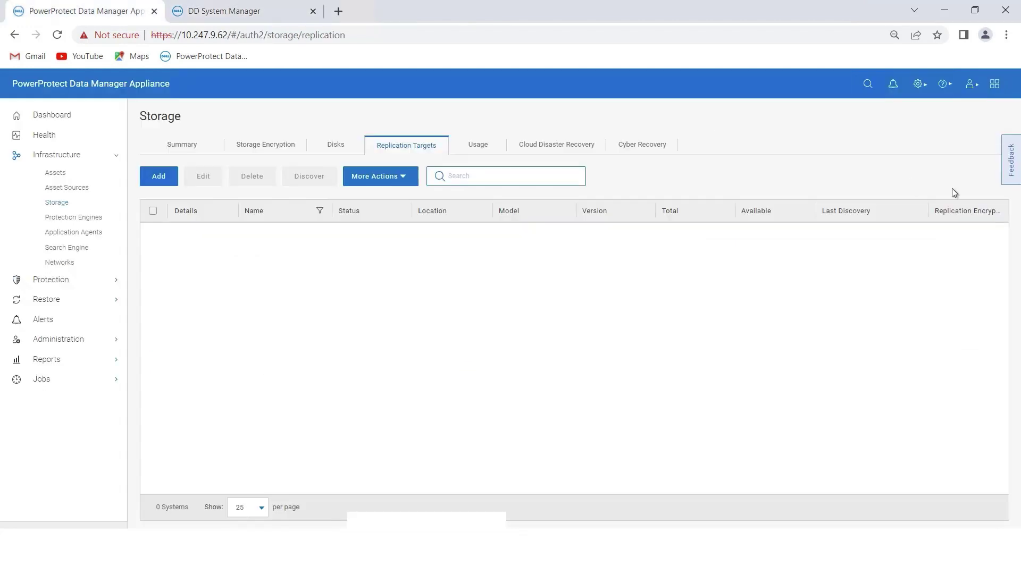
pyautogui.click(918, 84)
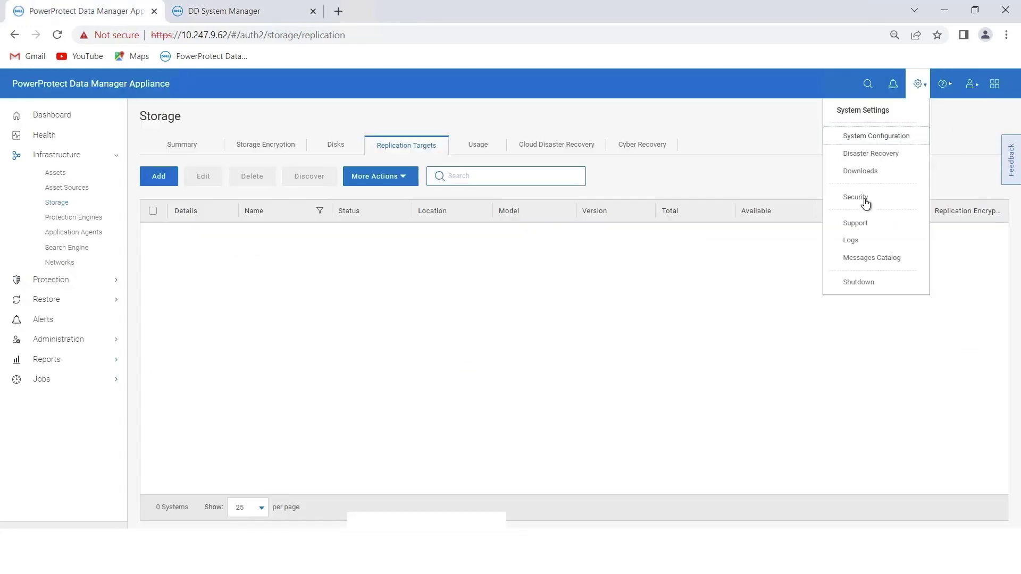
pyautogui.click(856, 198)
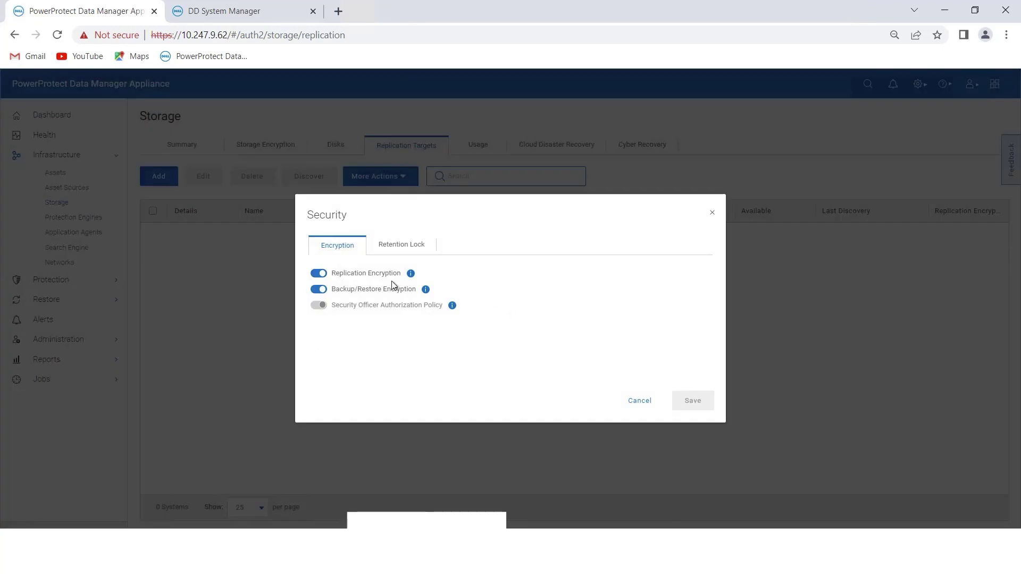
pyautogui.click(639, 401)
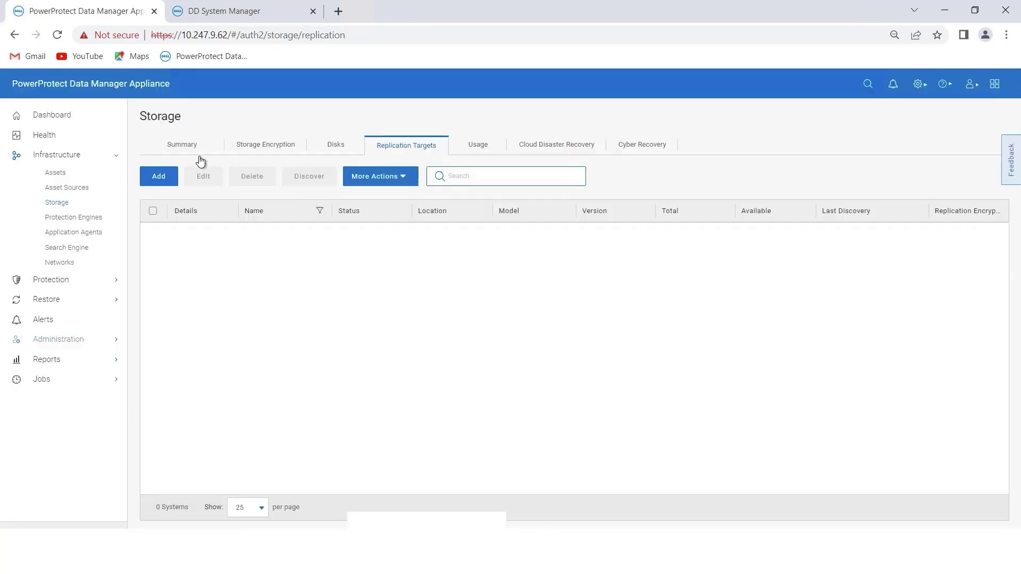
# - Add PowerProtect DD System l1dpd-ddve144 at l1dpd-ddve144.hop.lab.emc.com, accept its certificate, and save
pyautogui.click(153, 180)
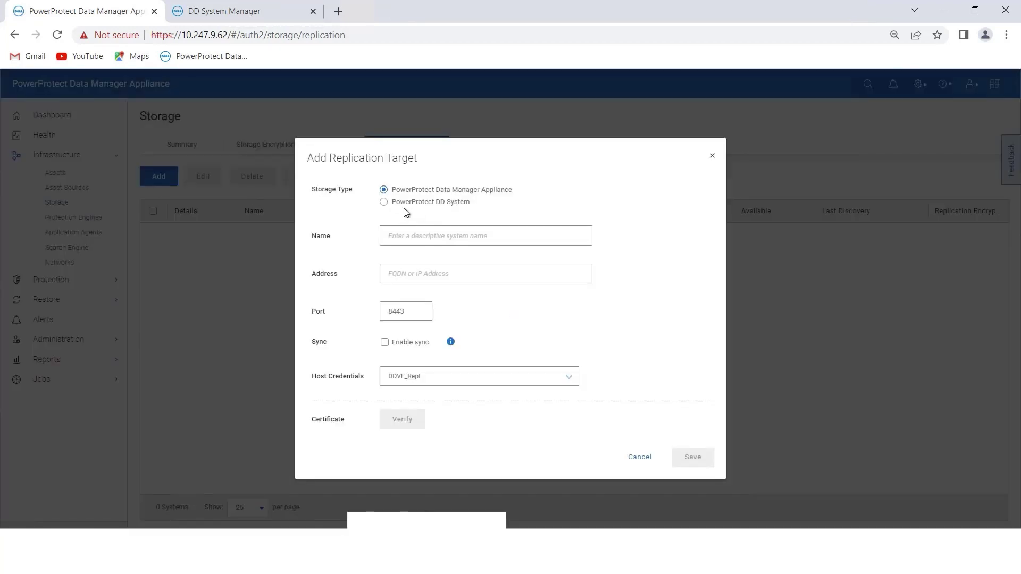
pyautogui.click(385, 203)
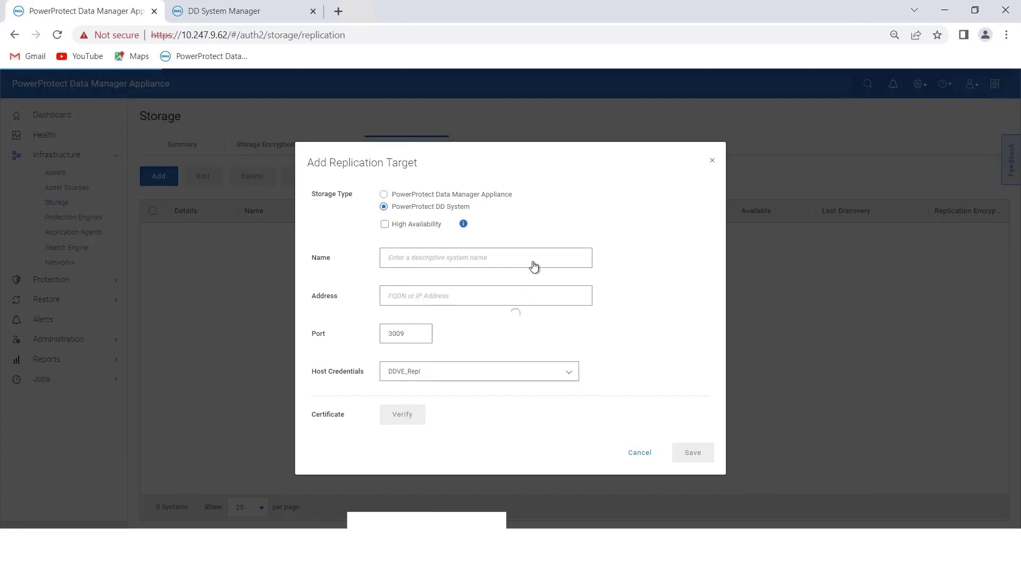
pyautogui.click(446, 261)
pyautogui.click(487, 287)
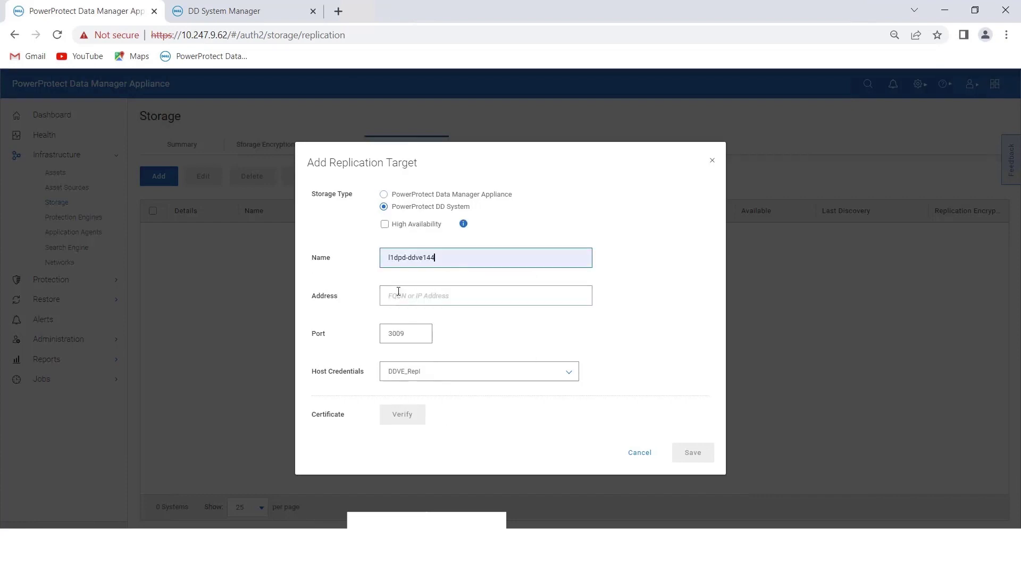
pyautogui.click(399, 293)
pyautogui.click(524, 354)
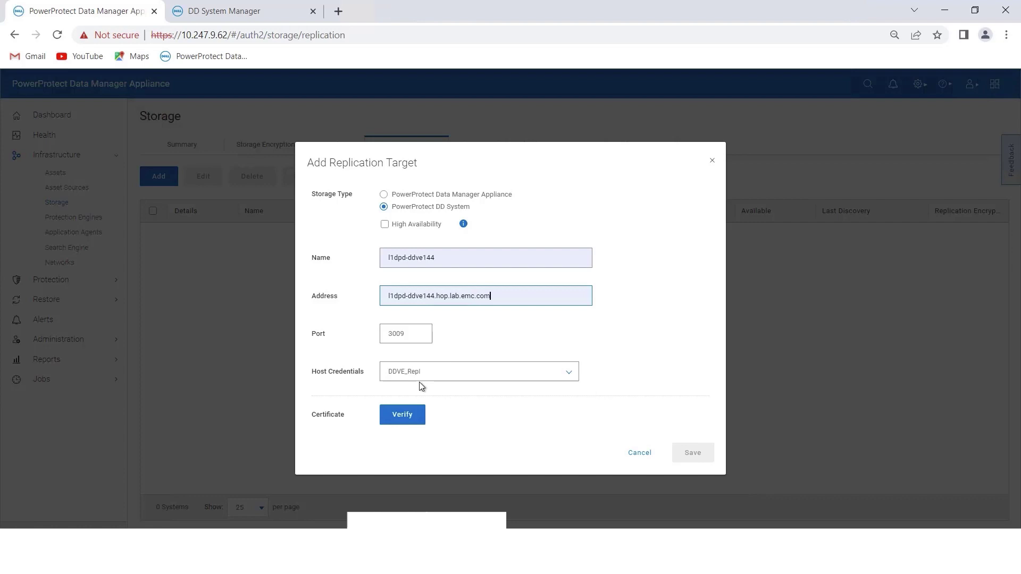
pyautogui.click(404, 418)
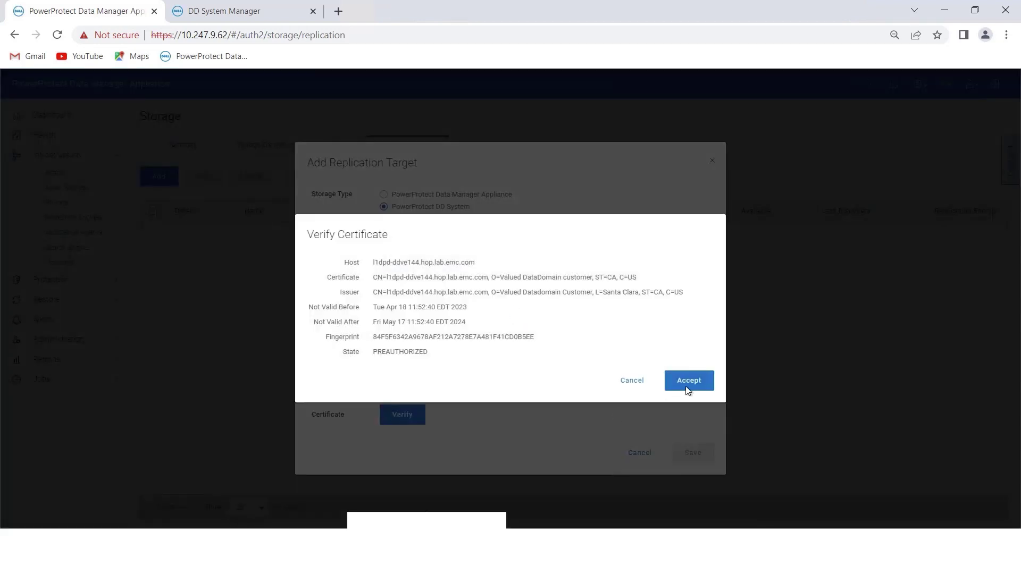
pyautogui.click(689, 390)
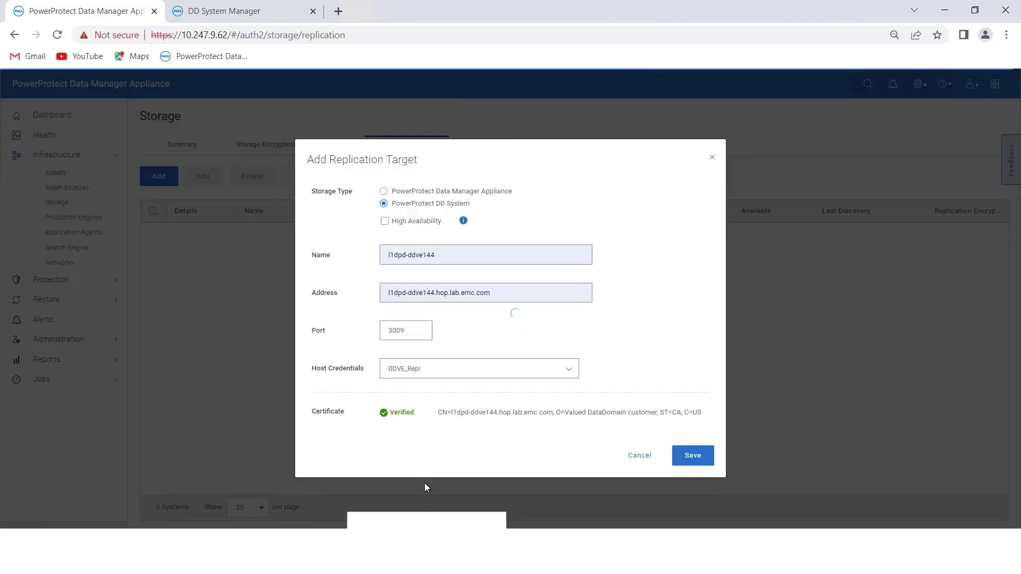
pyautogui.click(692, 457)
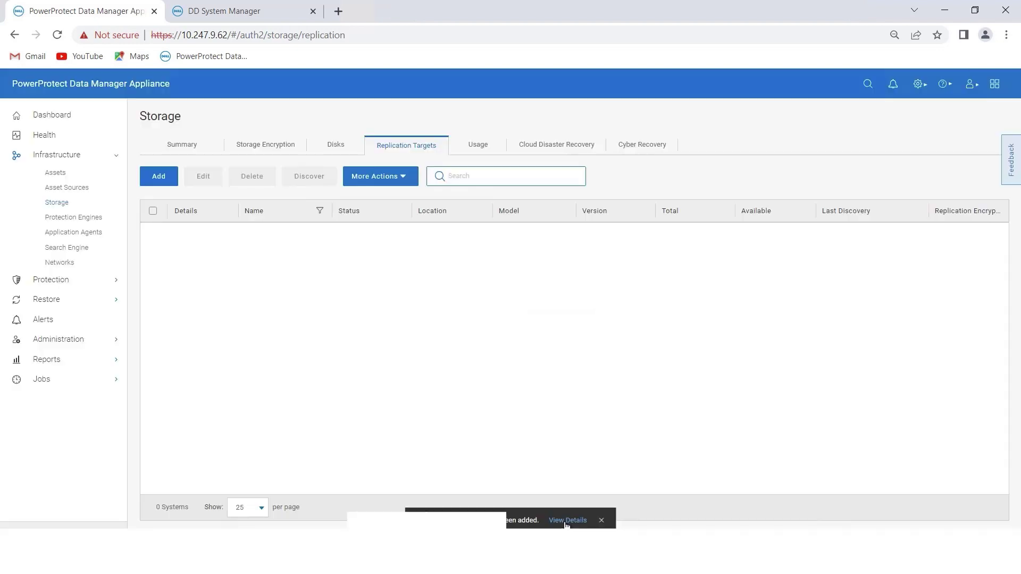
# - Confirm initial discovery job 114BCF7D for l1dpd-ddve144 succeeded, then return to Infrastructure > Storage
pyautogui.click(567, 520)
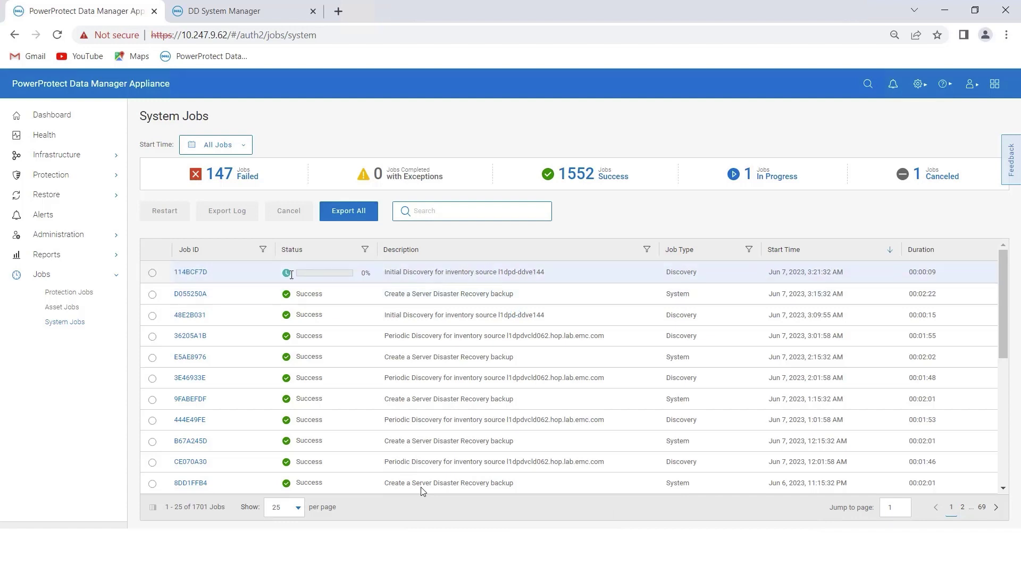
pyautogui.click(197, 274)
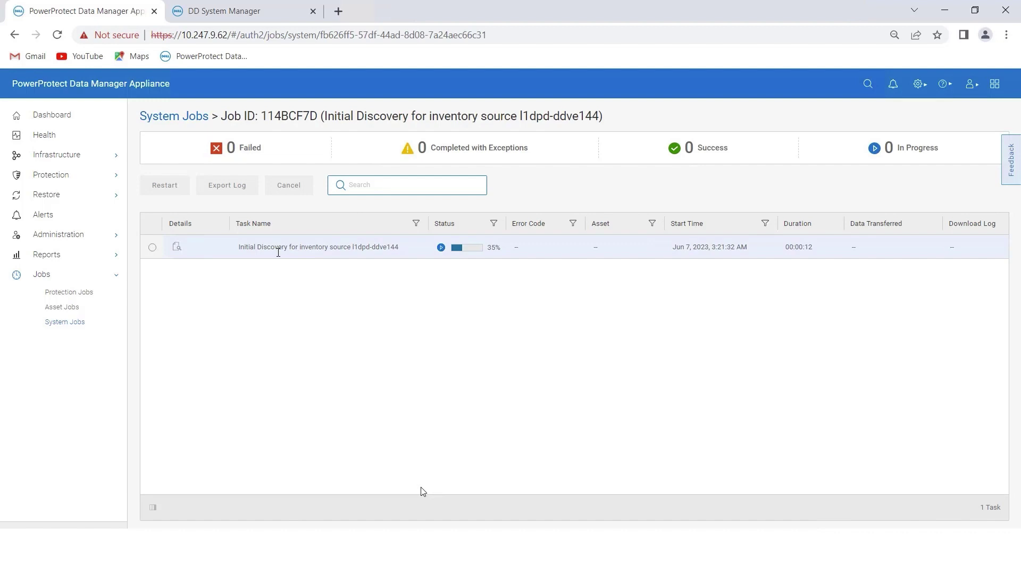
pyautogui.click(152, 248)
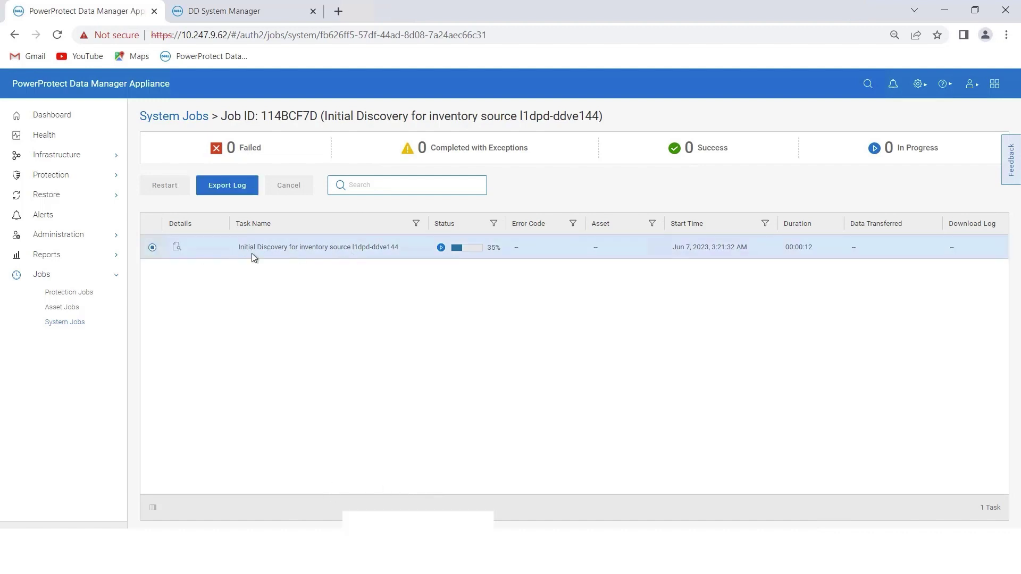
pyautogui.click(57, 155)
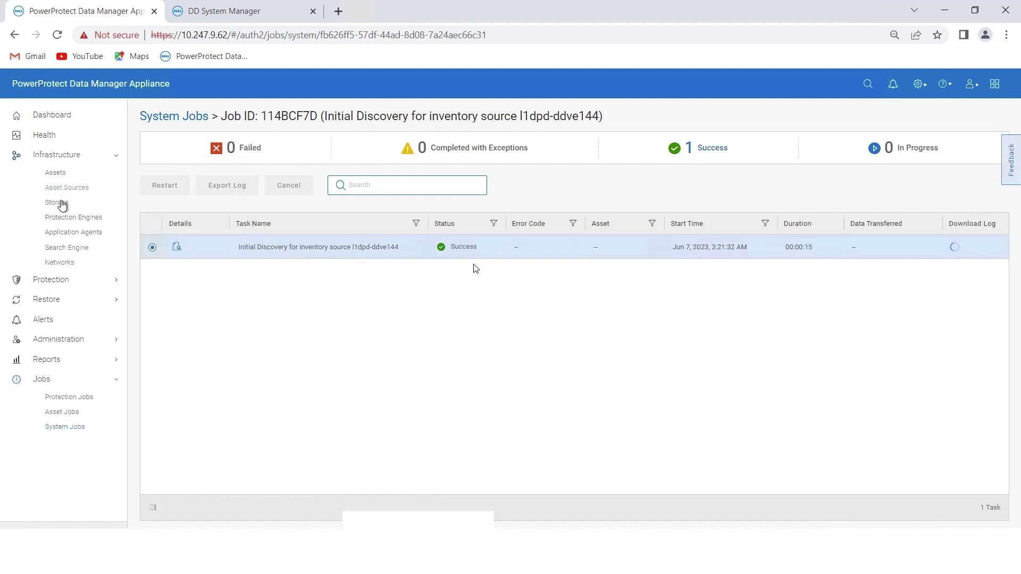
pyautogui.click(62, 204)
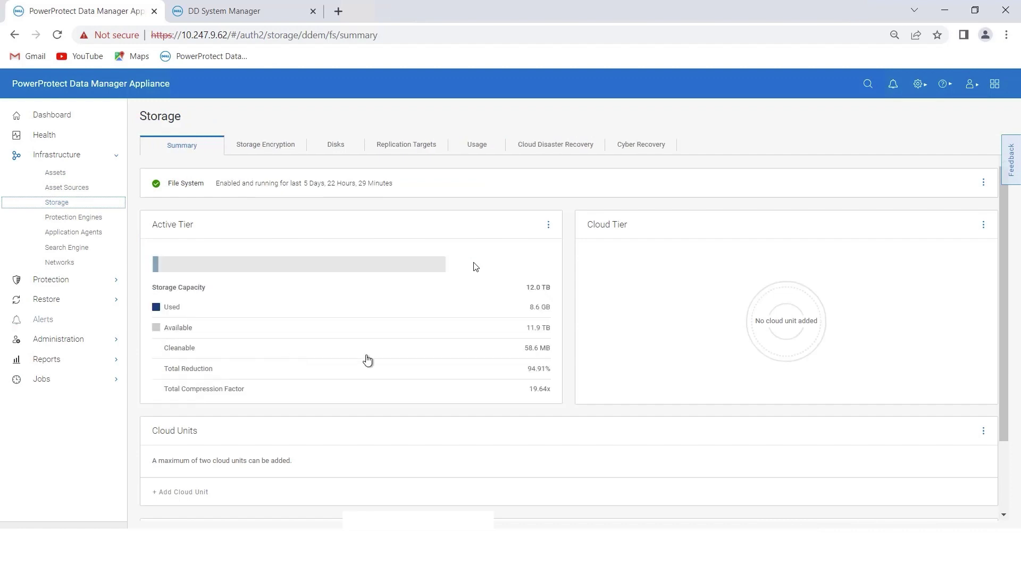
# - Check that l1dpd-ddve144 is Ready in Replication Targets, then open Protection > Protection Policies
pyautogui.click(405, 151)
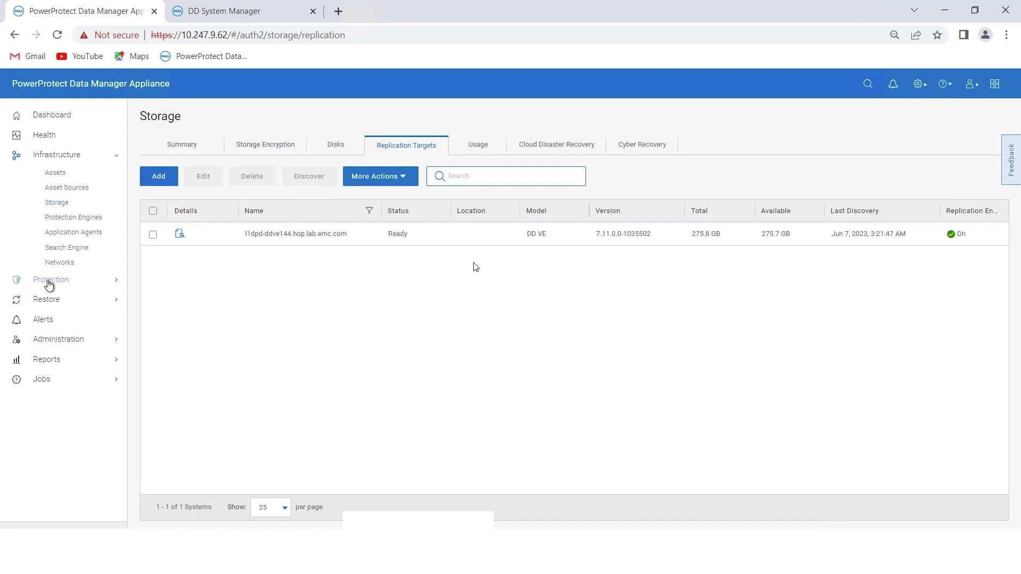
pyautogui.click(51, 281)
pyautogui.click(74, 298)
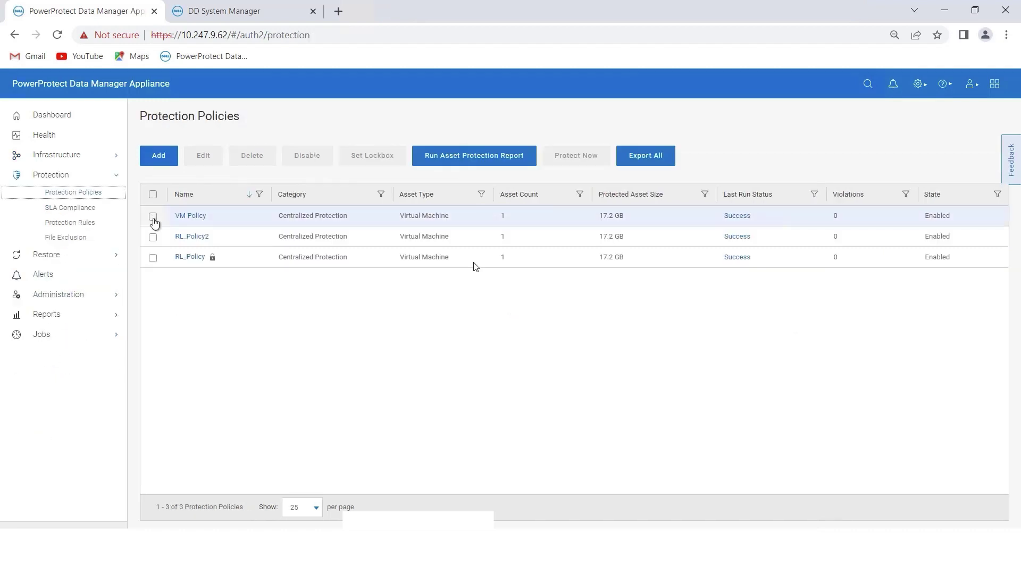
# - Edit VM Policy and add a Replicate copy to its Primary Backup objective
pyautogui.click(153, 216)
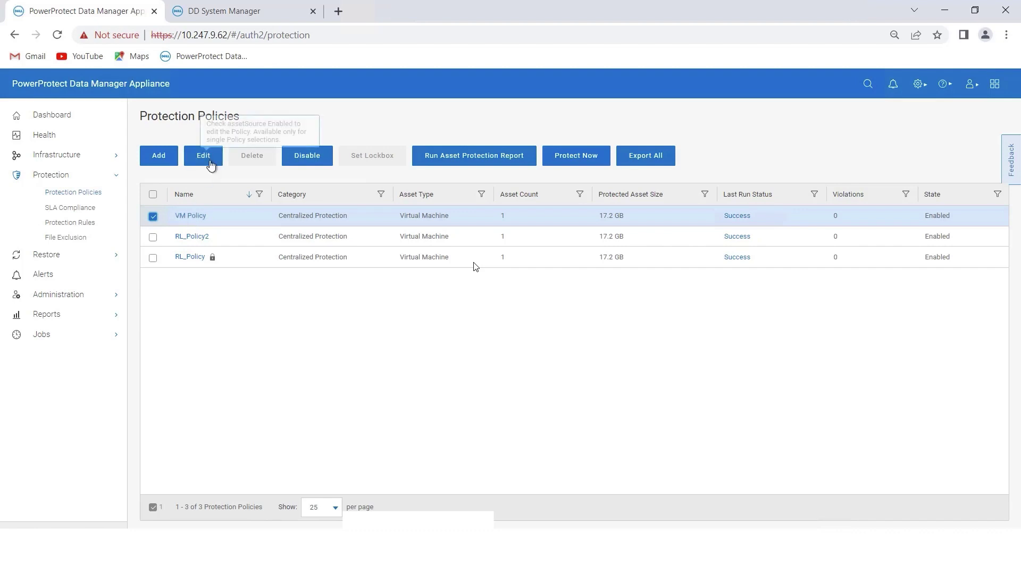
pyautogui.click(210, 160)
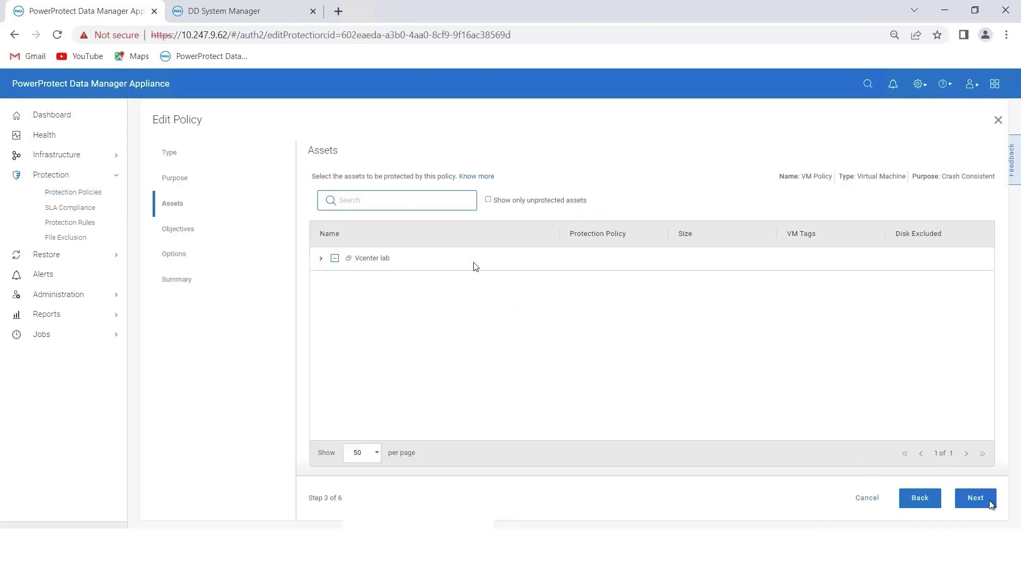
pyautogui.click(989, 502)
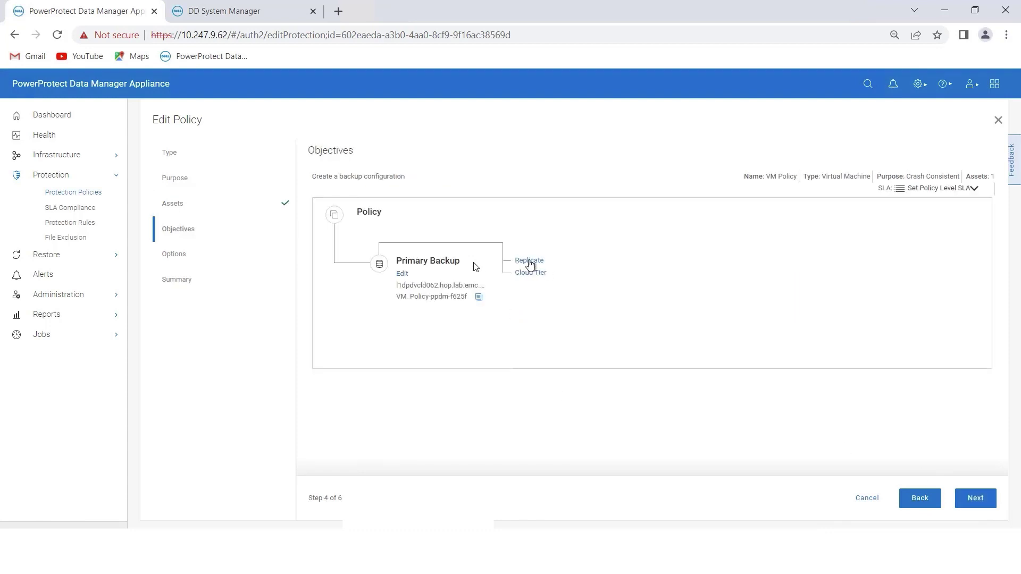
pyautogui.click(540, 273)
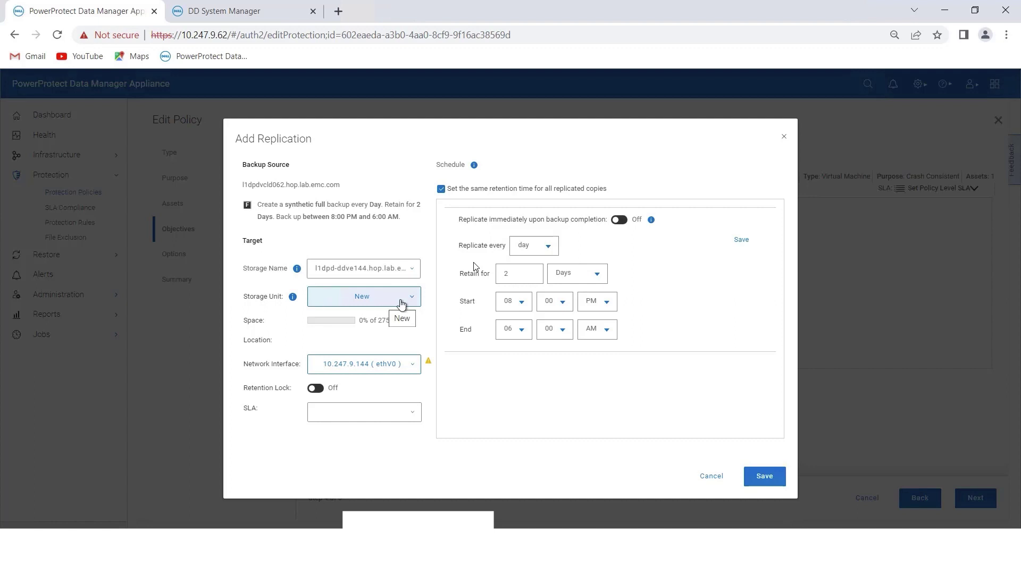
pyautogui.click(402, 301)
# - Choose New in the Storage Unit dropdown for the l1dpd-ddve144 replica
pyautogui.click(326, 314)
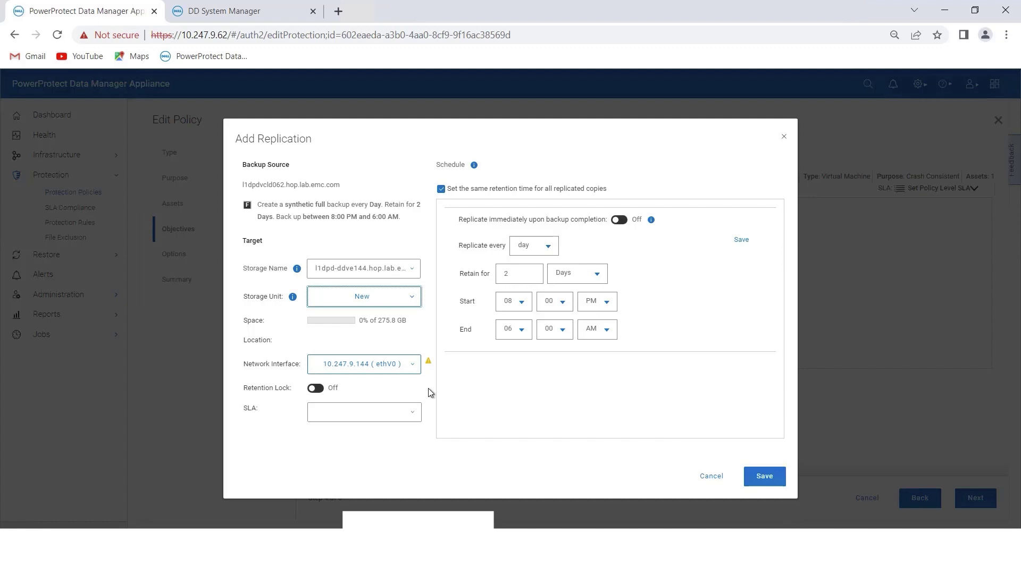
# - Set the replication target's network interface to 10.247.9.145 (ethV1)
pyautogui.click(400, 368)
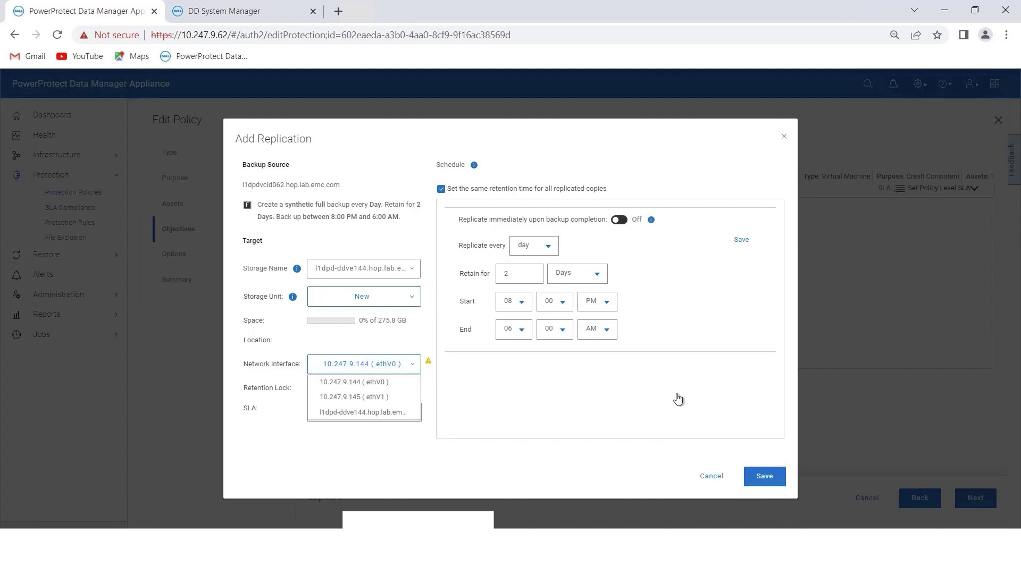
pyautogui.click(377, 398)
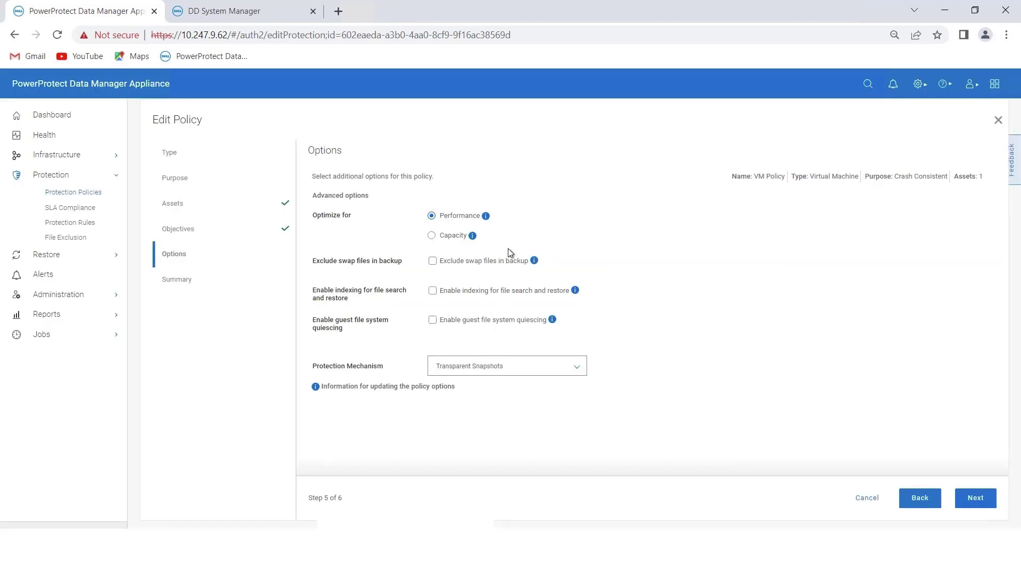
# - Review VM Policy's Primary and Replicate objectives on the Summary and finish the edit
pyautogui.click(977, 504)
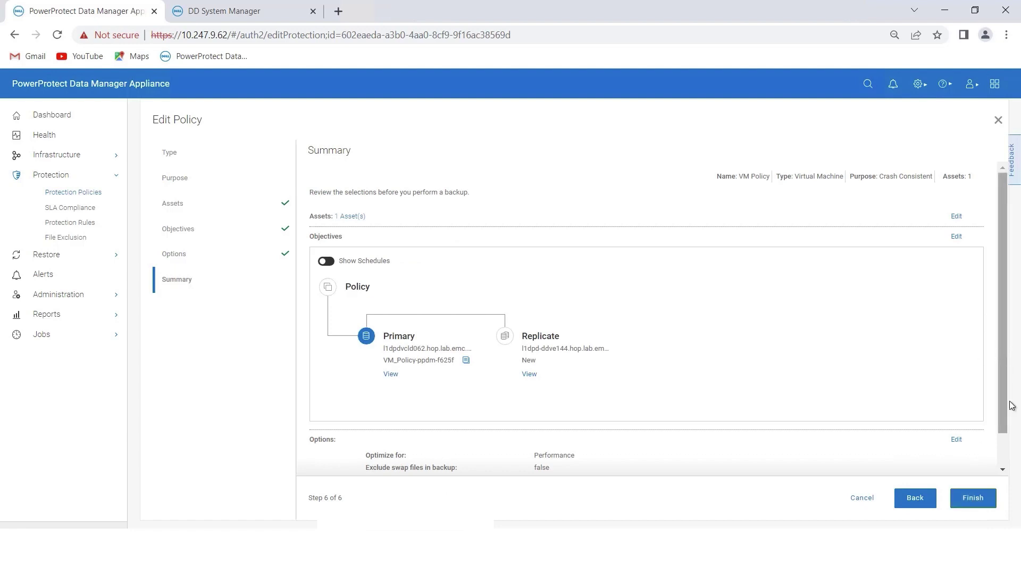
pyautogui.scroll(-1, 520, 346)
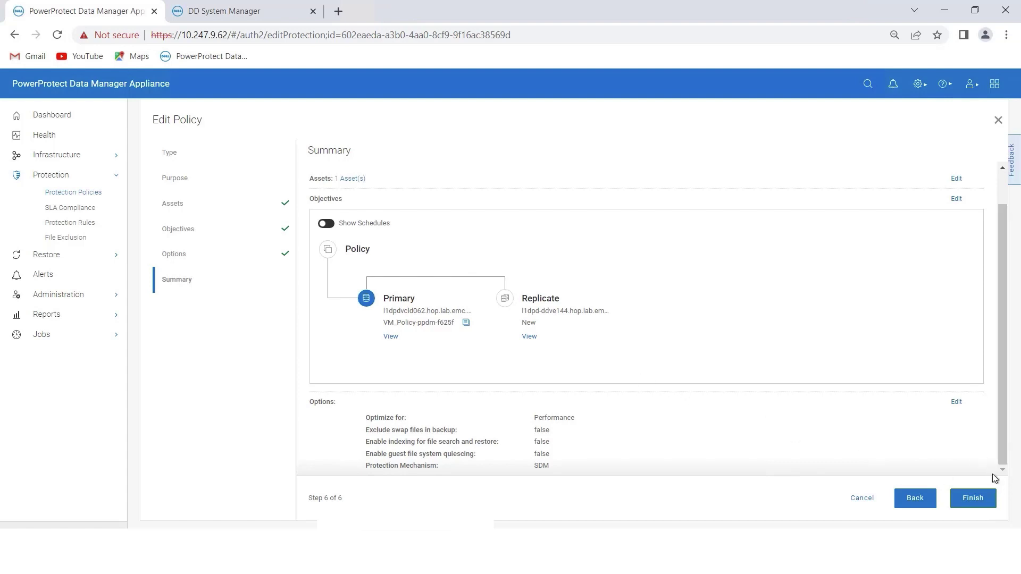
pyautogui.click(980, 500)
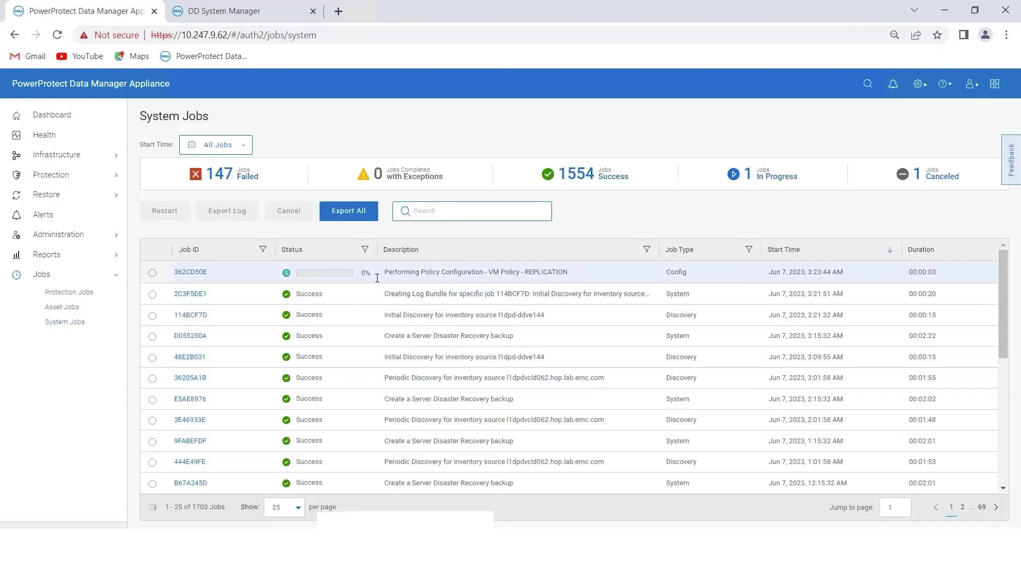
# - Check the configuration job, then select VM Policy under Protection > Protection Policies
pyautogui.click(161, 273)
pyautogui.click(55, 176)
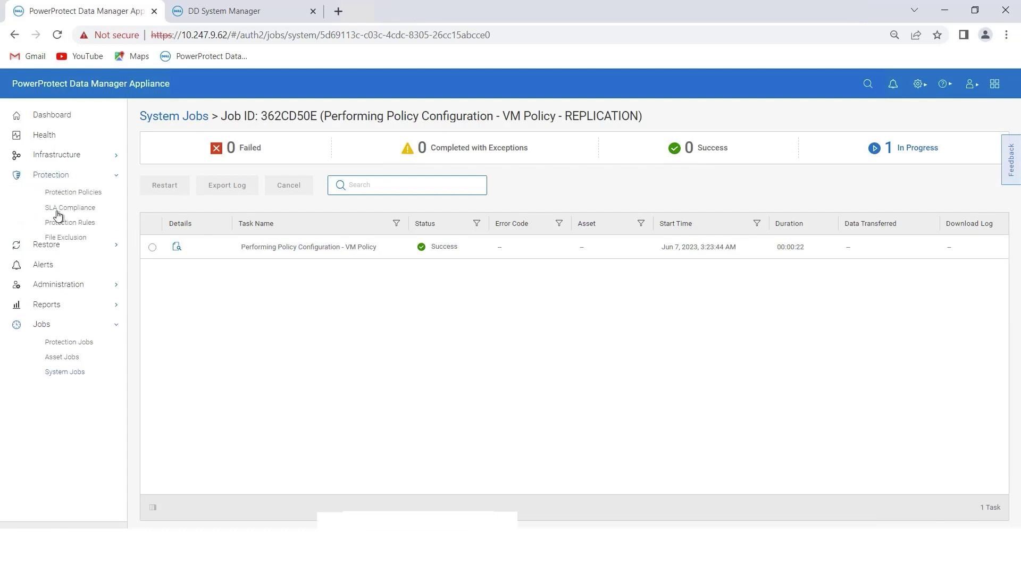
pyautogui.click(67, 192)
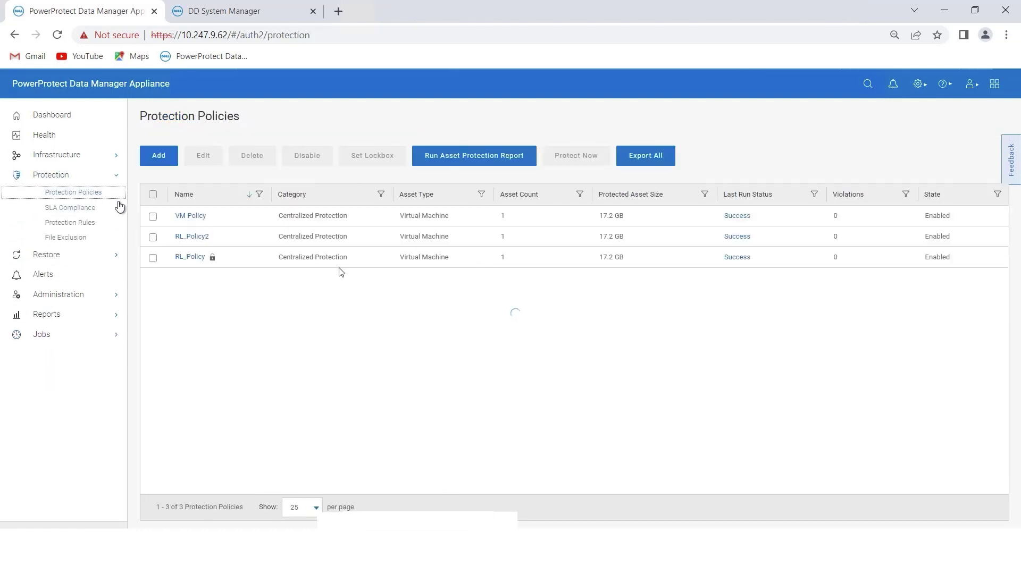
pyautogui.click(153, 216)
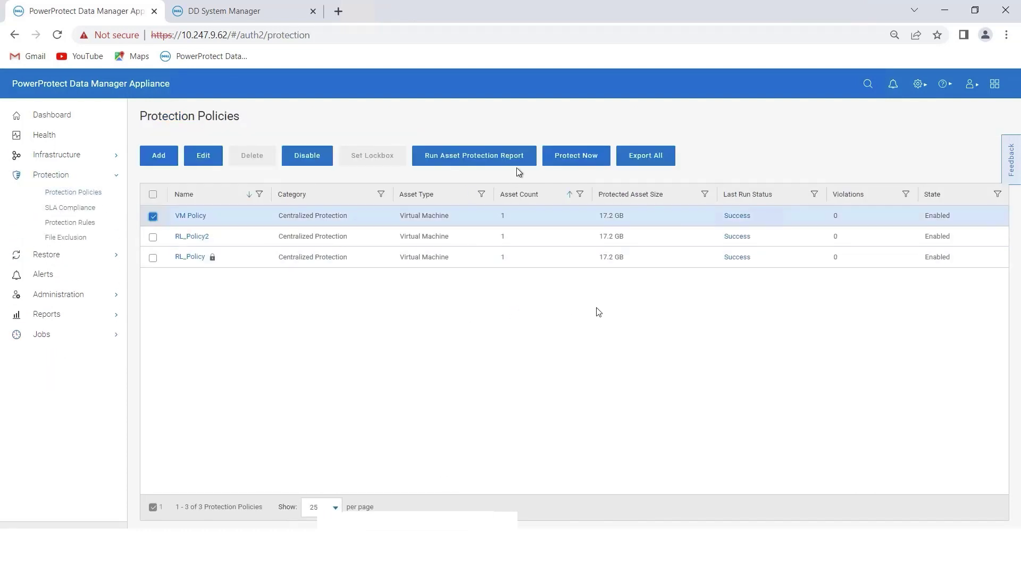
# - Run Protect Now on all VM Policy assets as Replicate Now and view the resulting job
pyautogui.click(572, 163)
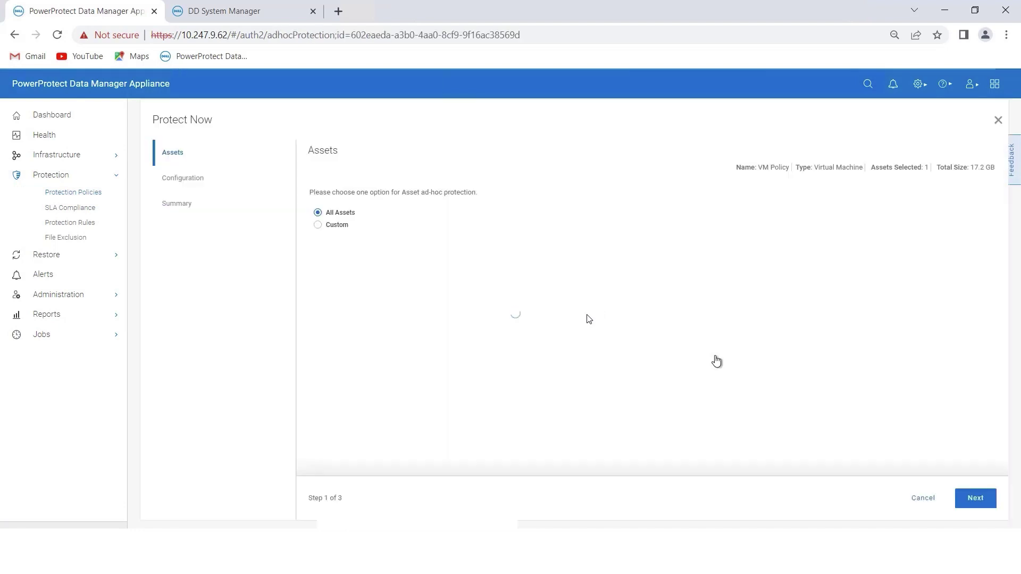
pyautogui.click(983, 501)
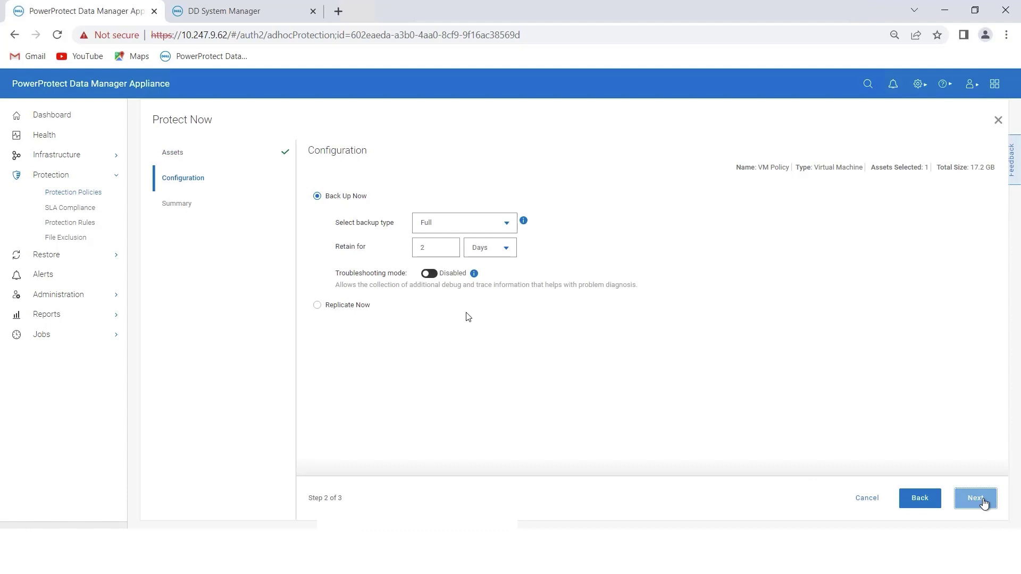
pyautogui.click(317, 305)
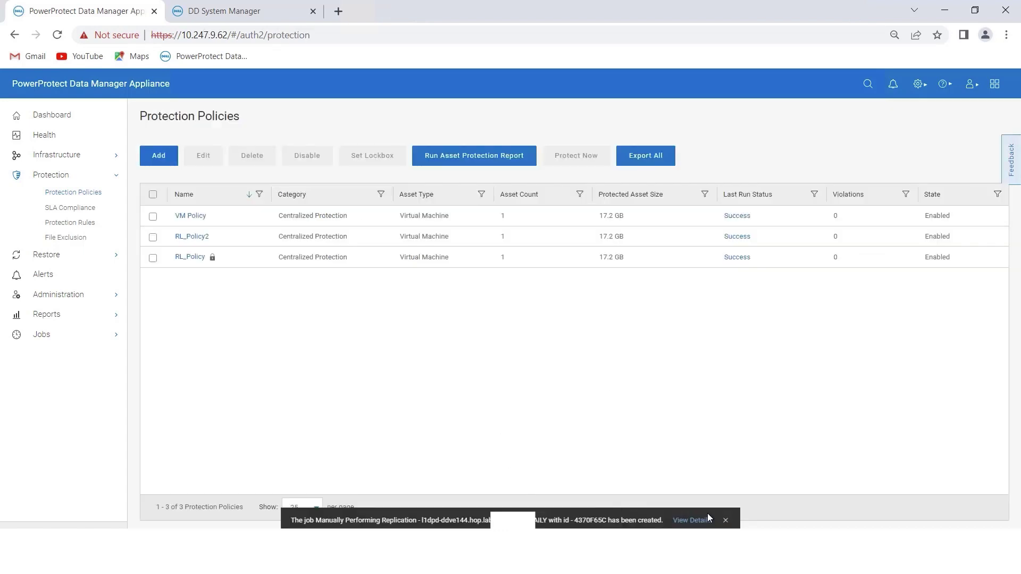
pyautogui.click(707, 514)
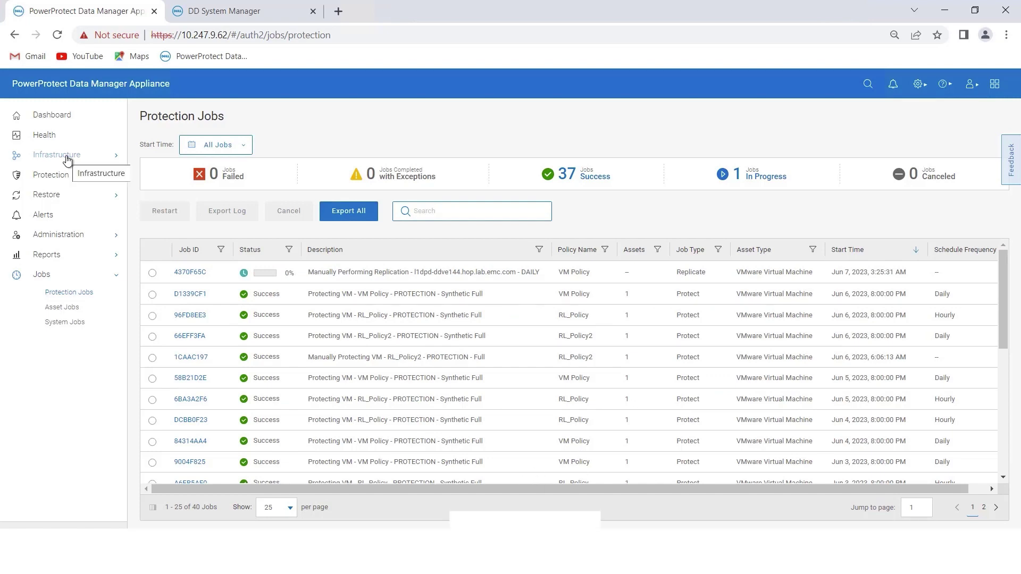
# - Watch job 4370F65C's Step Log, then confirm Success in Protection Jobs
pyautogui.click(67, 155)
pyautogui.click(190, 272)
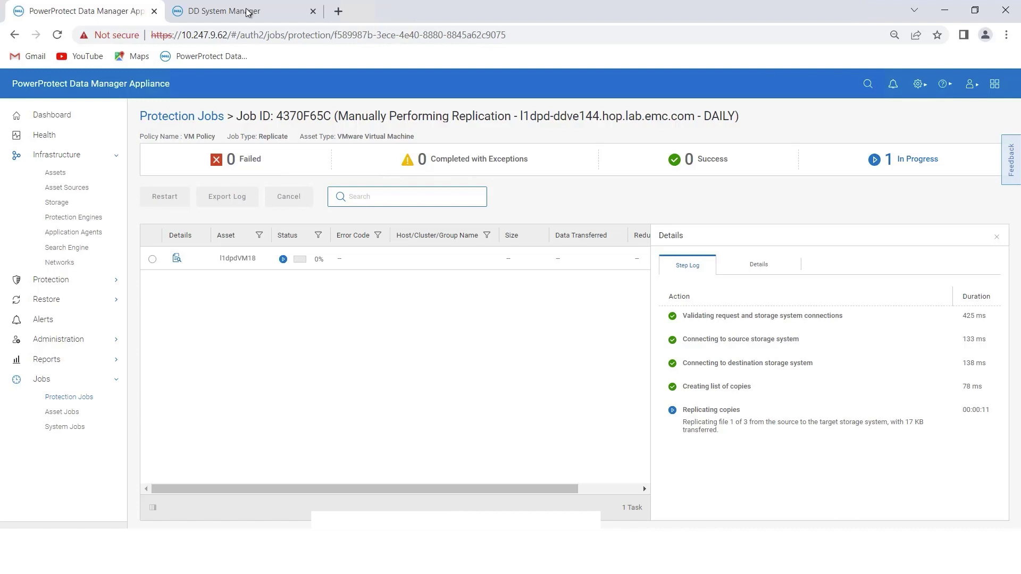
pyautogui.click(69, 397)
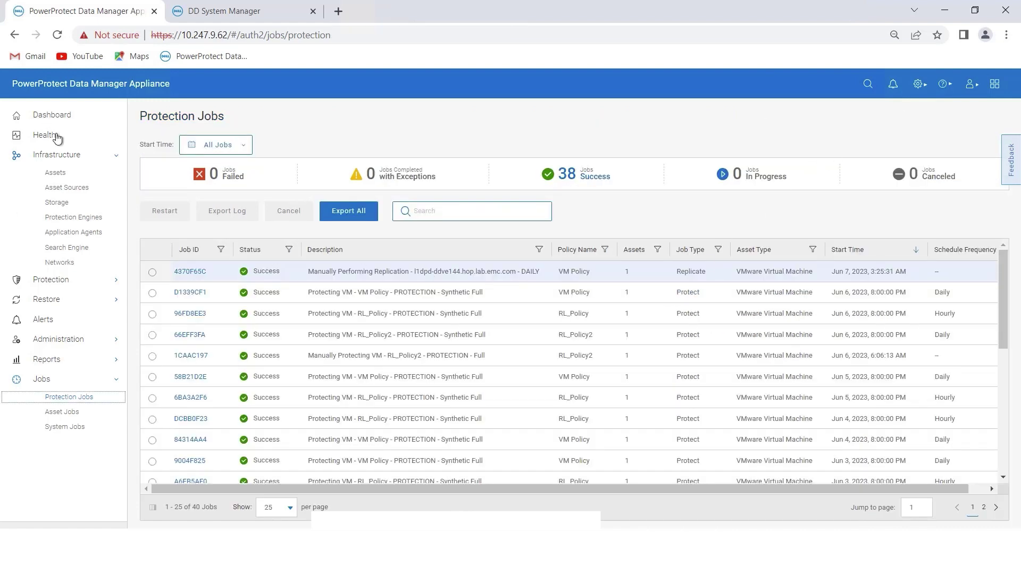
# - Open the copies of l1dpdVM18 from Infrastructure > Assets
pyautogui.click(55, 172)
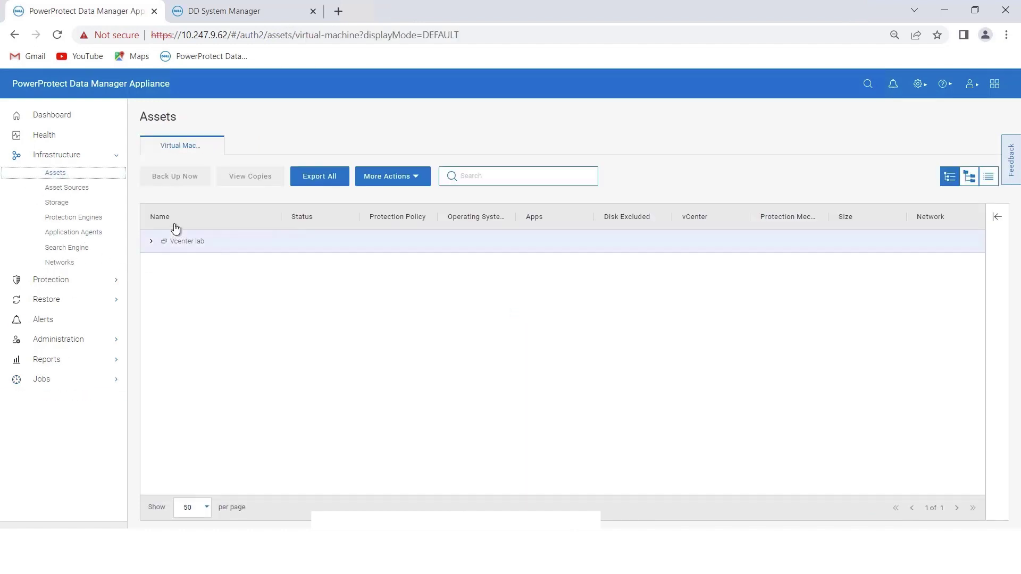
pyautogui.click(420, 381)
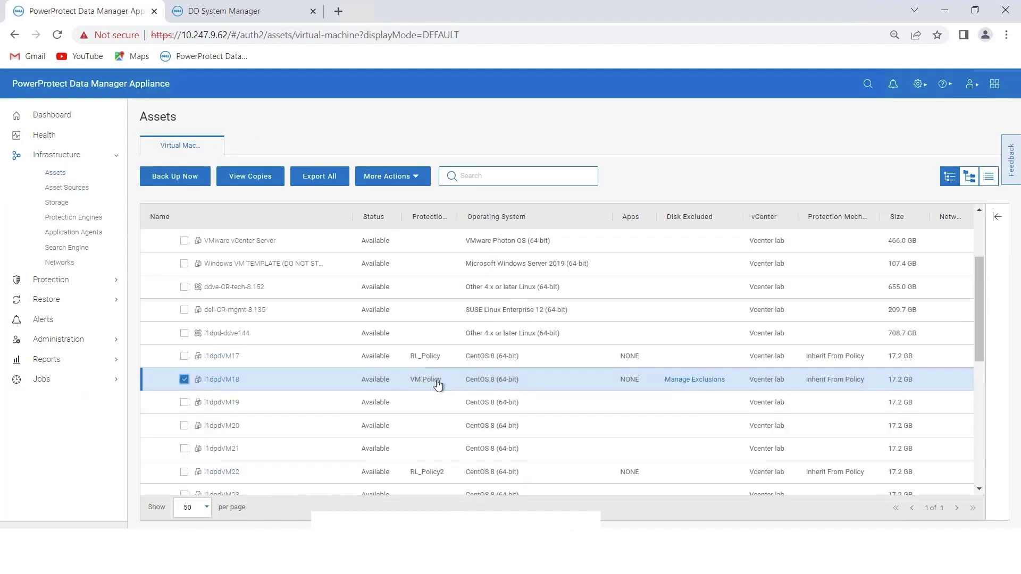
pyautogui.click(231, 180)
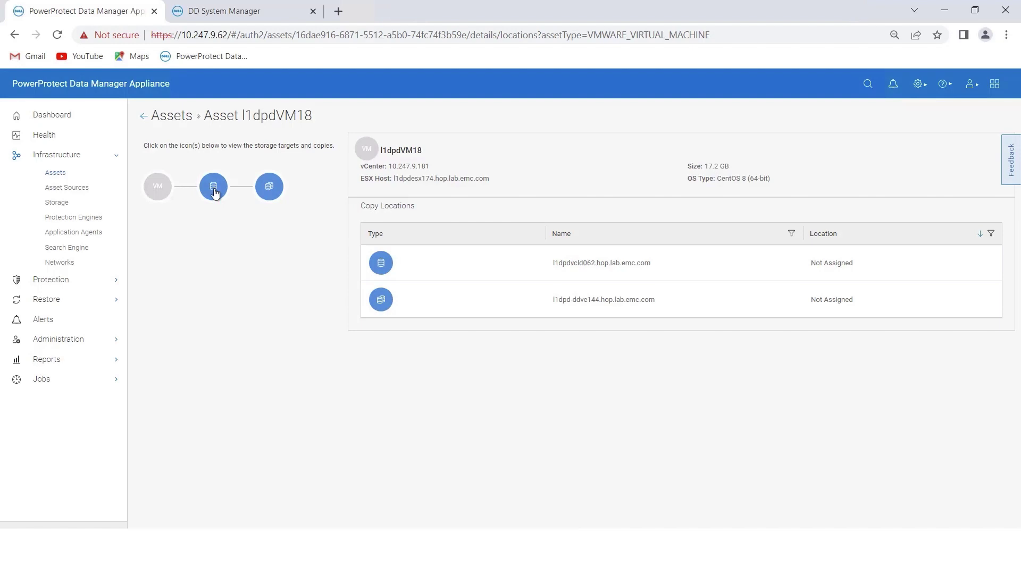
# - Compare primary copies on l1dpdvcld062 with replicas on l1dpd-ddve144, selecting the newest Jun 6 copy
pyautogui.click(212, 195)
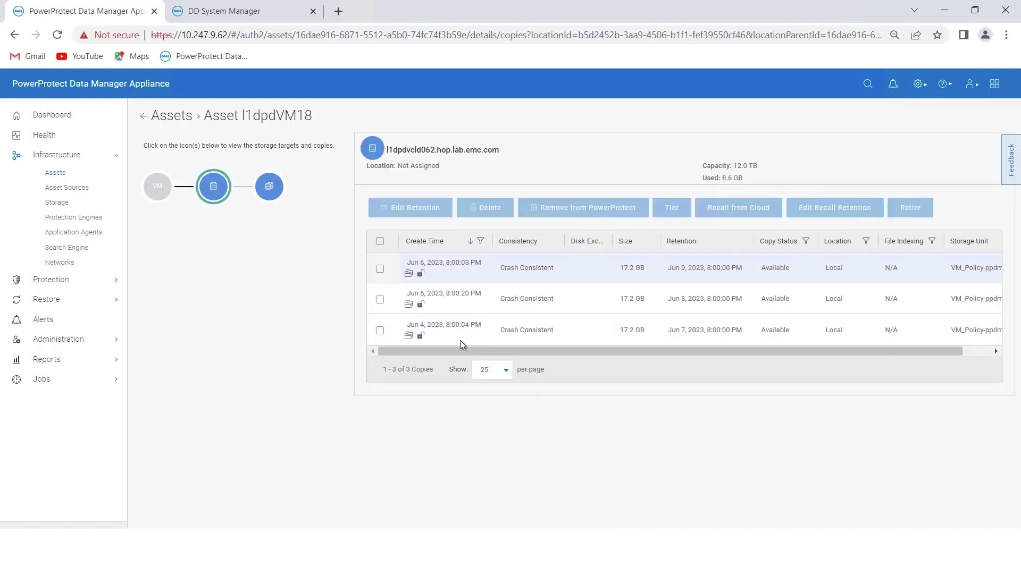
pyautogui.click(273, 191)
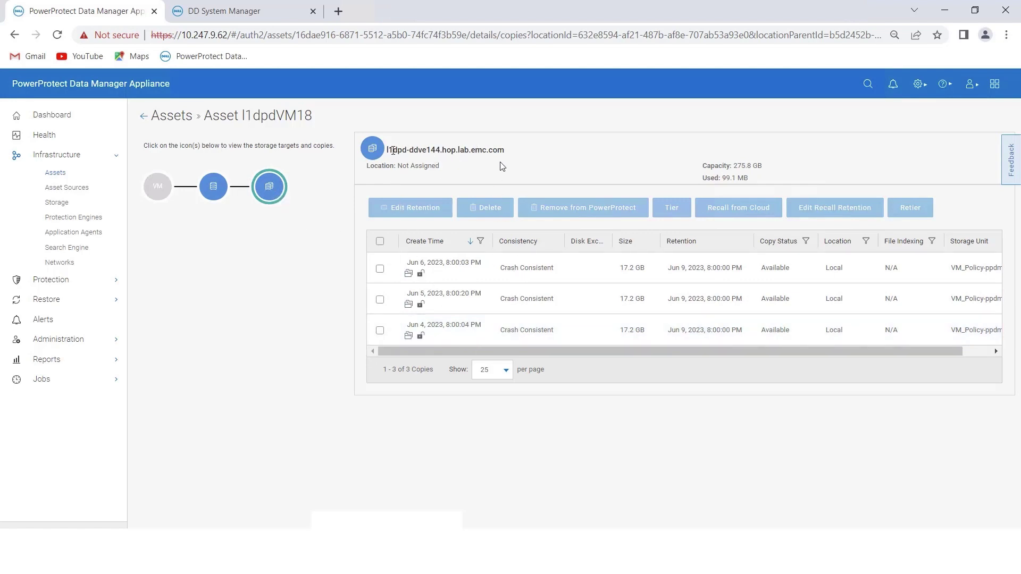
pyautogui.moveTo(393, 150); pyautogui.dragTo(497, 166)
pyautogui.click(213, 187)
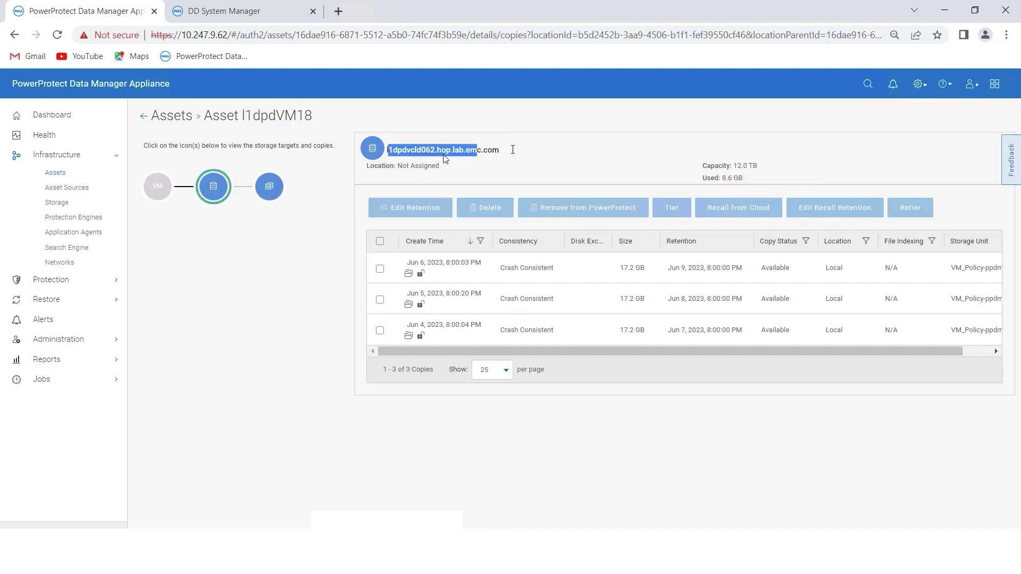
pyautogui.click(269, 187)
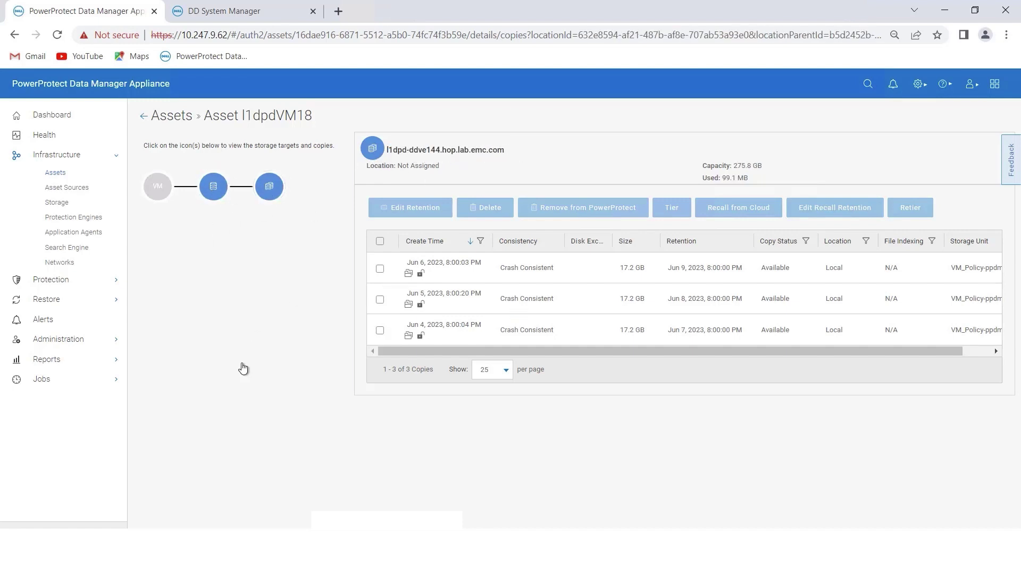
pyautogui.click(380, 271)
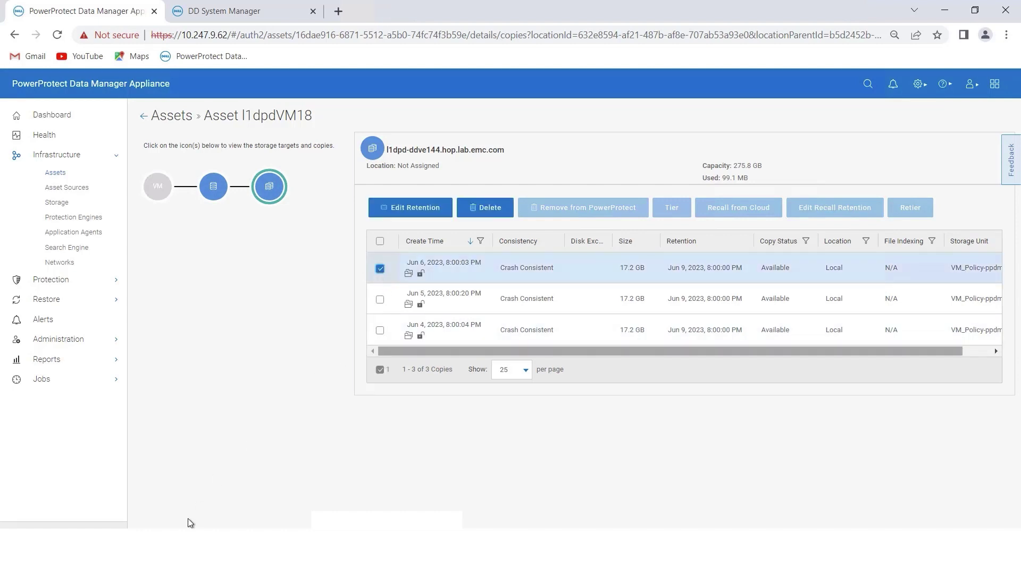